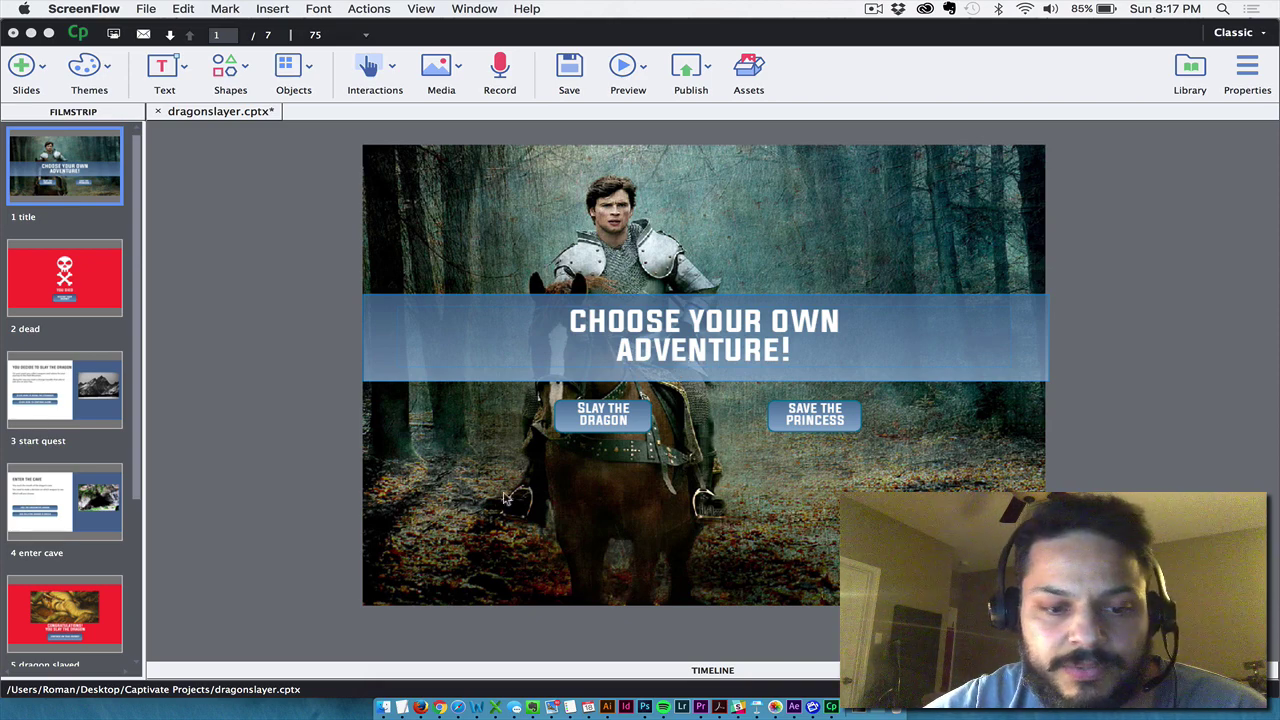
# - Open the published dragonslayer-final index.html in Chrome and choose Slay the Dragon
pyautogui.click(386, 706)
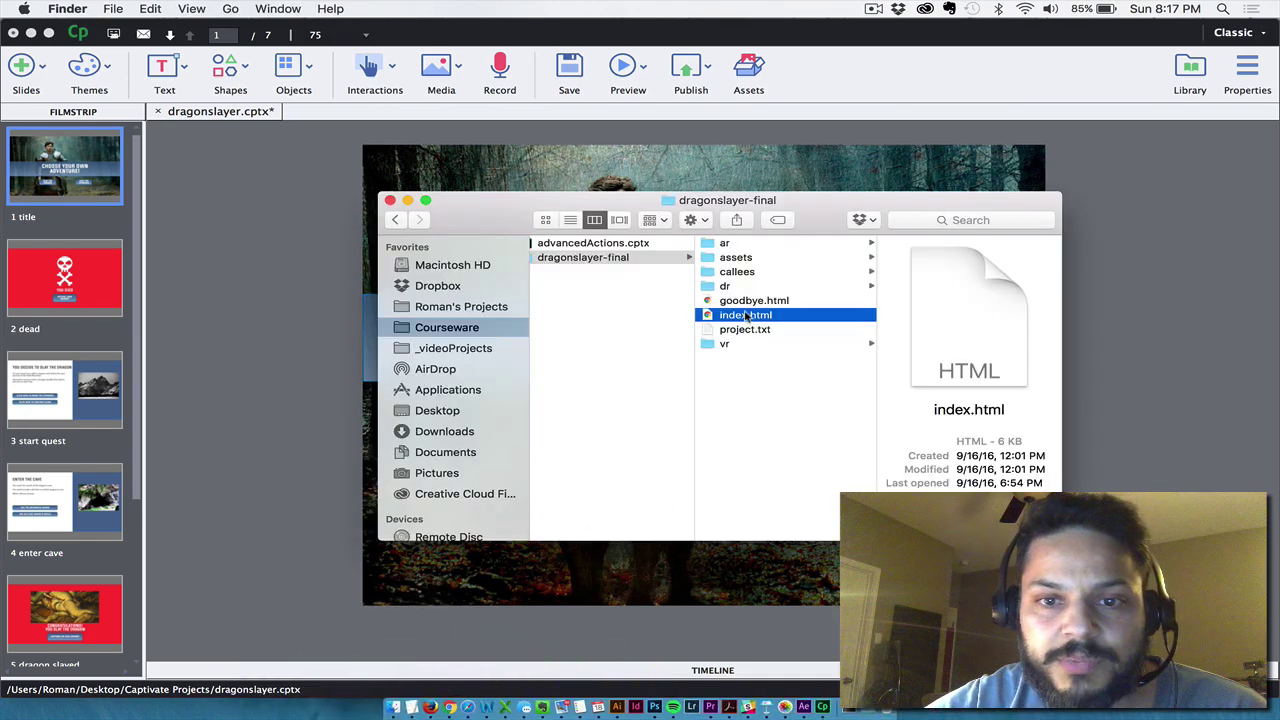
pyautogui.doubleClick(745, 315)
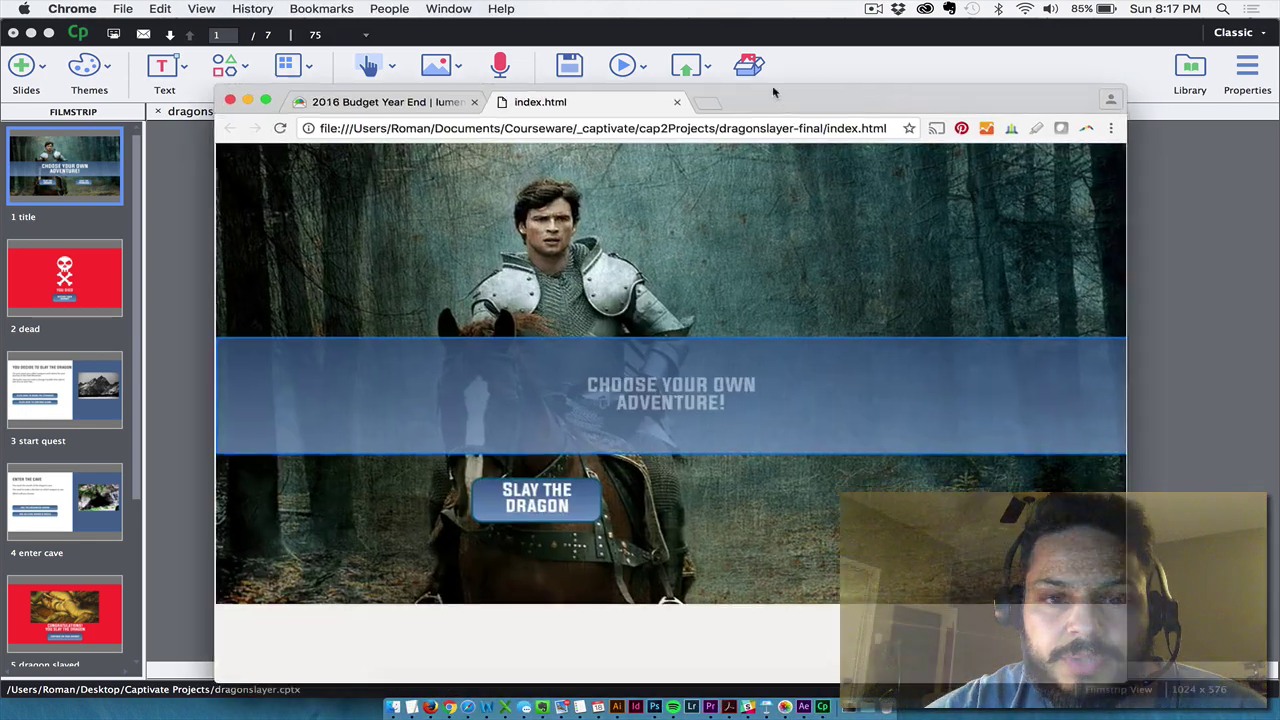
pyautogui.moveTo(772, 88); pyautogui.dragTo(767, 58)
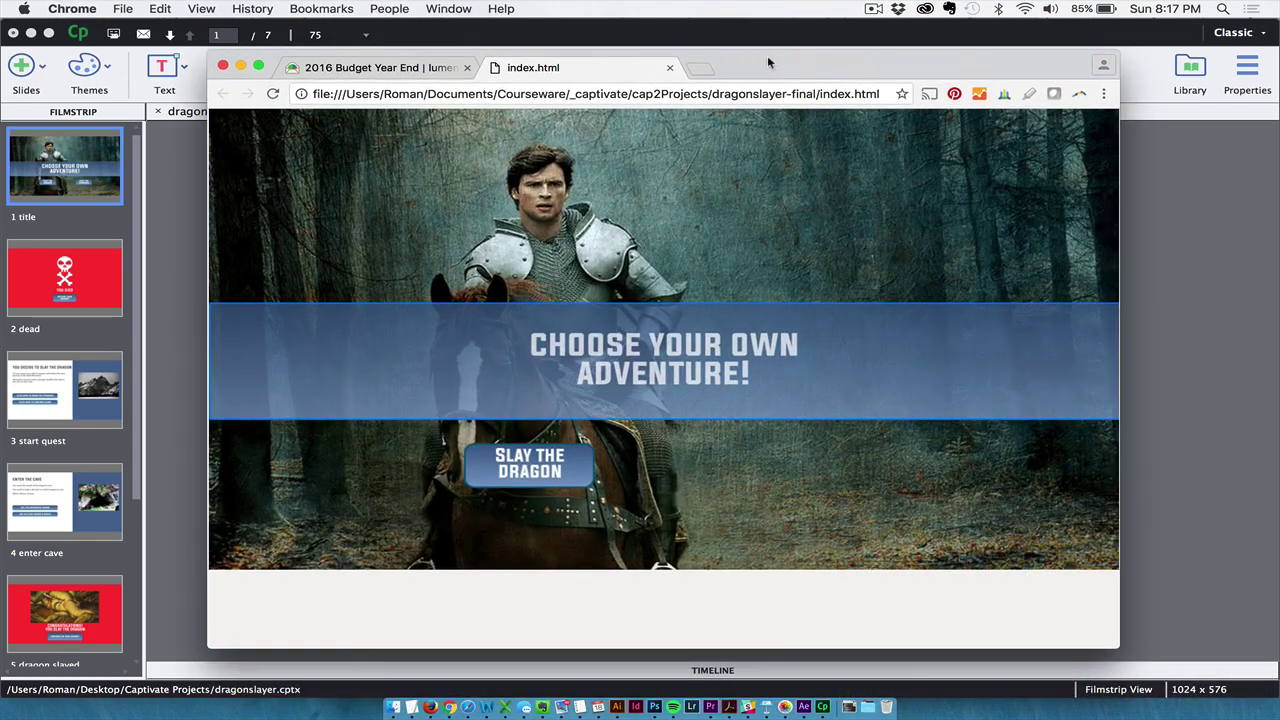
pyautogui.press('XF86AudioRaiseVolume')
pyautogui.press('XF86AudioRaiseVolume')
pyautogui.press('XF86AudioRaiseVolume')
pyautogui.press('XF86AudioRaiseVolume')
pyautogui.click(566, 465)
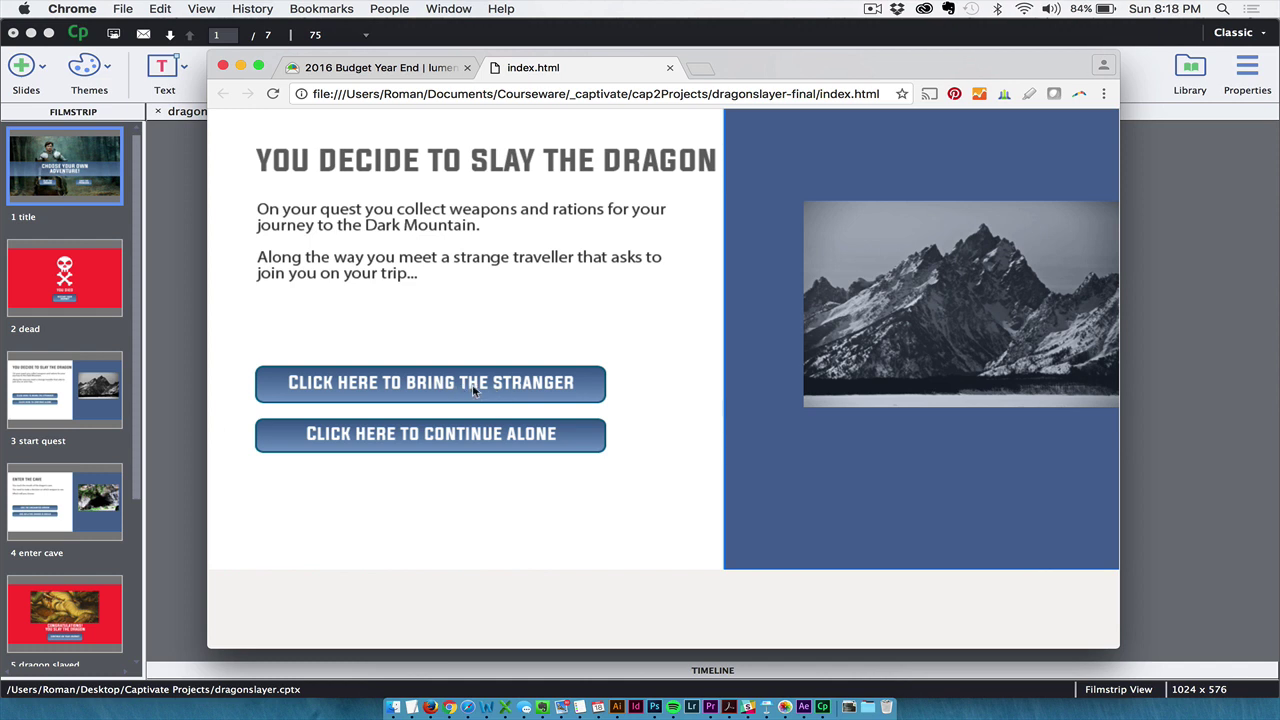
# - Bring the stranger along, then use the Enchanted Arrow to reach You Died
pyautogui.click(472, 384)
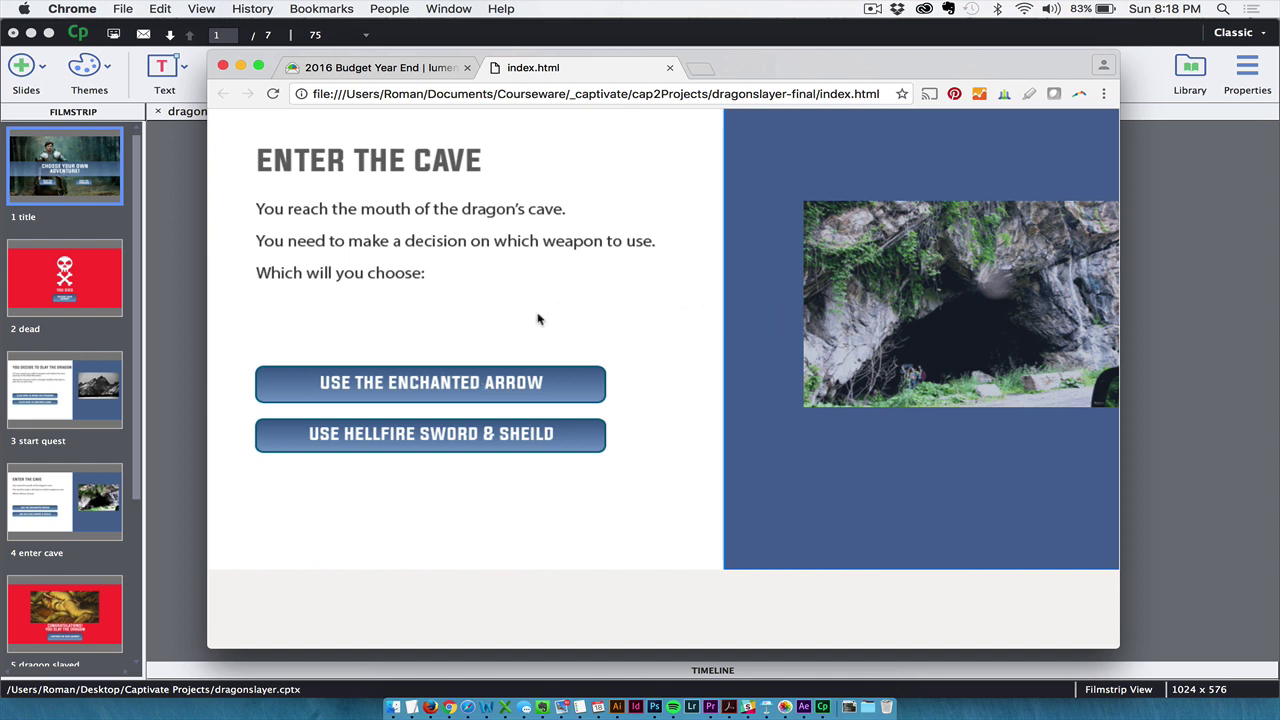
pyautogui.click(444, 381)
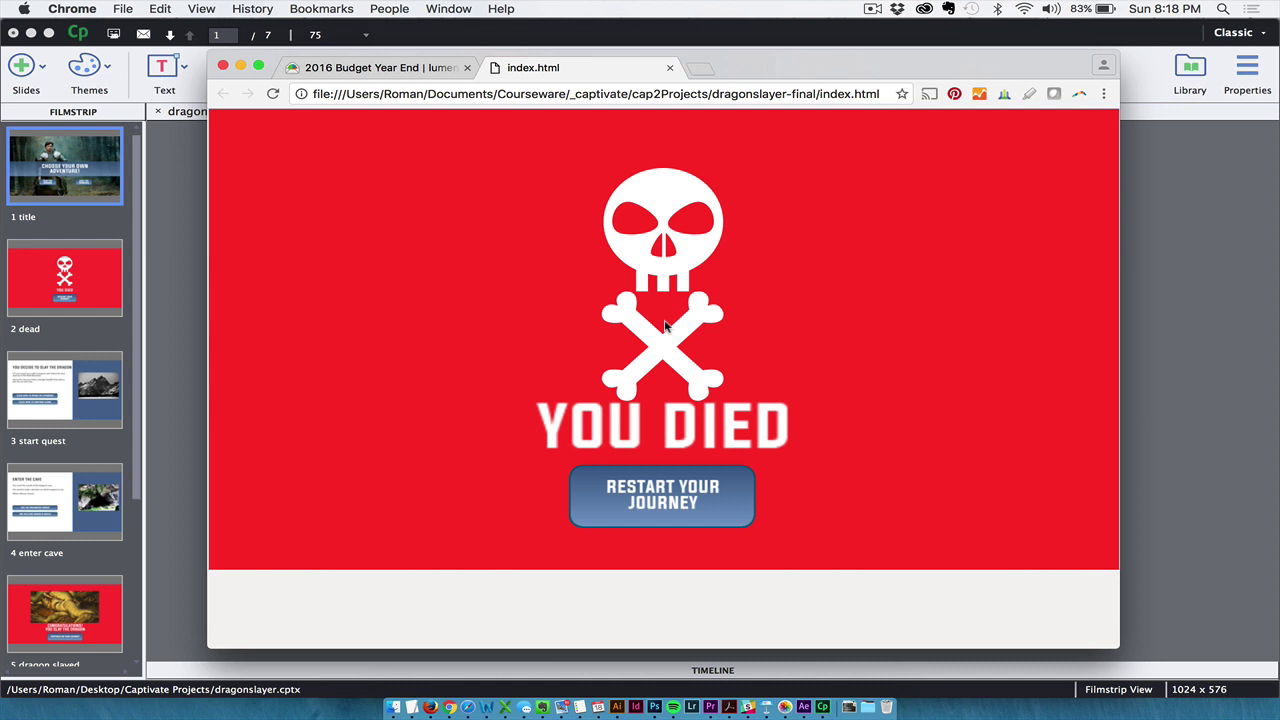
# - Restart, slay the dragon alone with the Hellfire Sword & Shield, and continue back to the title
pyautogui.click(662, 510)
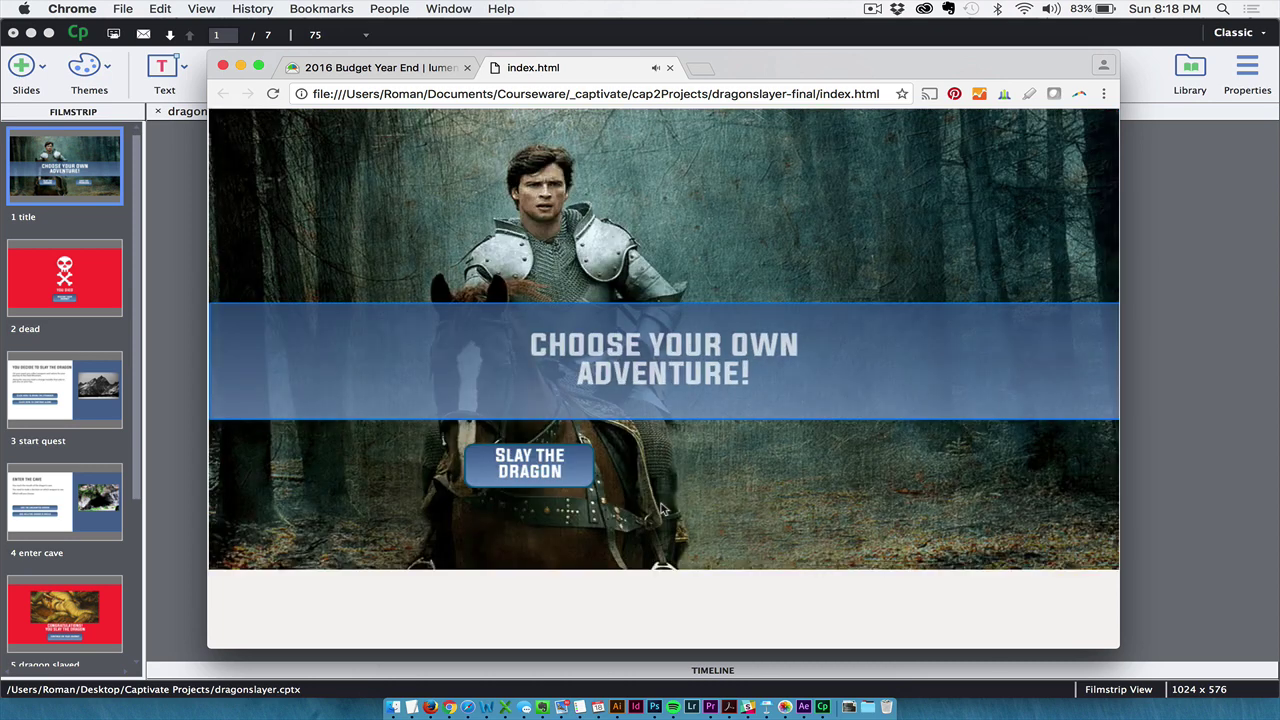
pyautogui.click(567, 465)
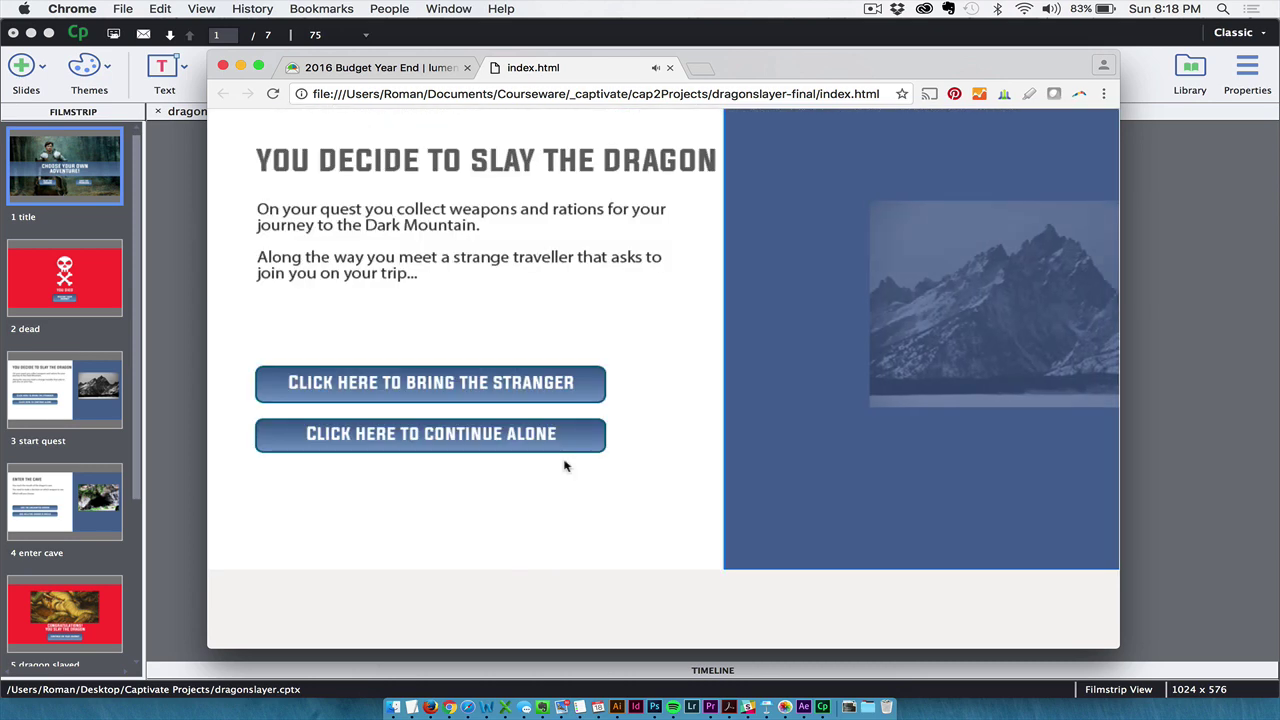
pyautogui.click(540, 437)
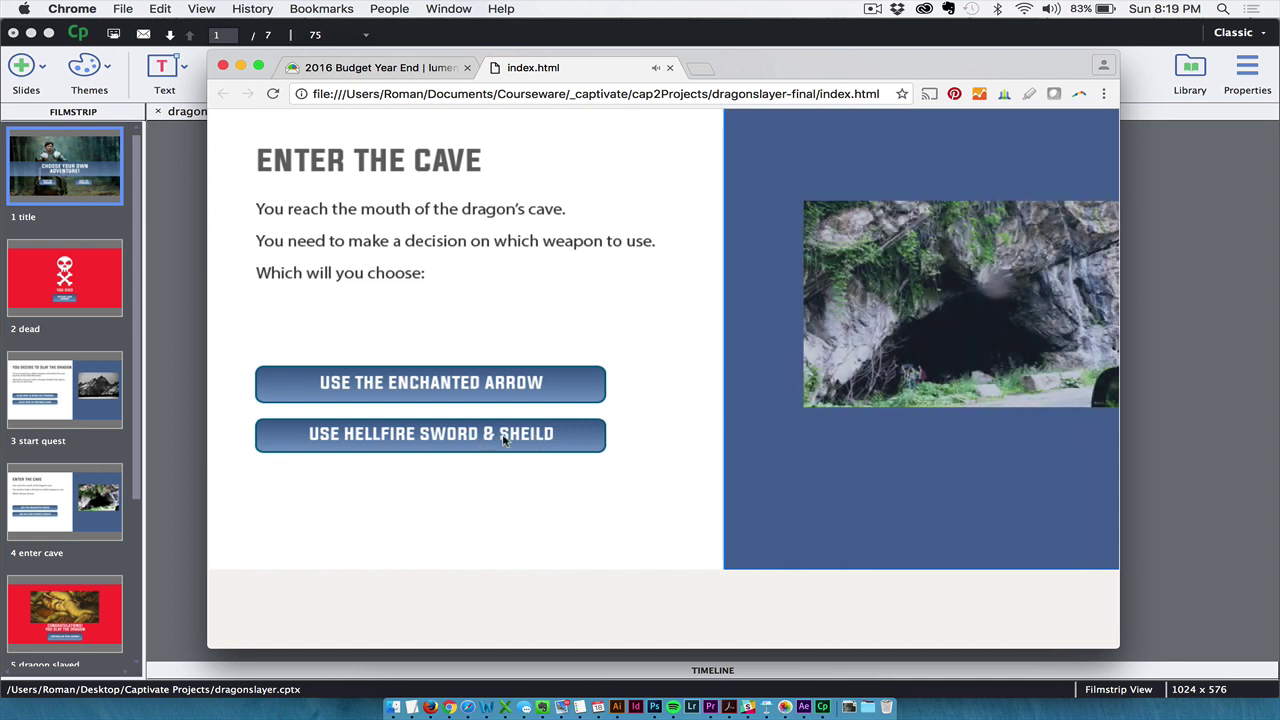
pyautogui.click(505, 440)
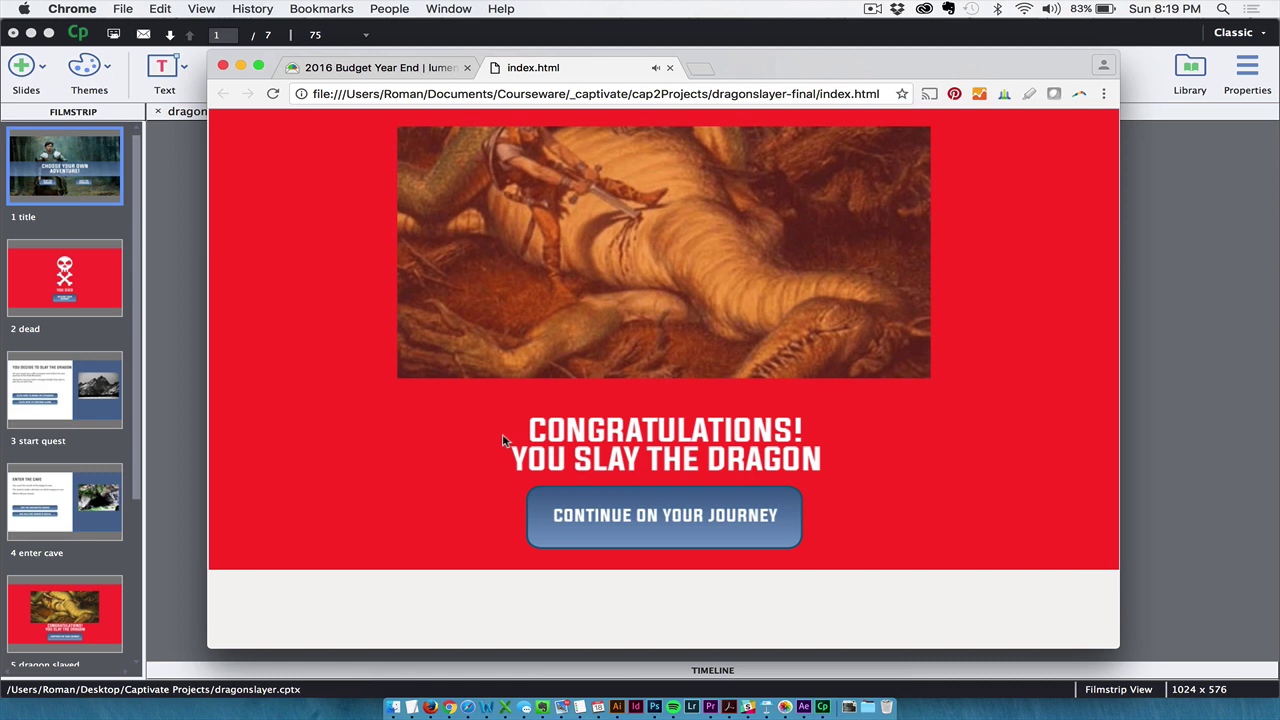
pyautogui.click(645, 512)
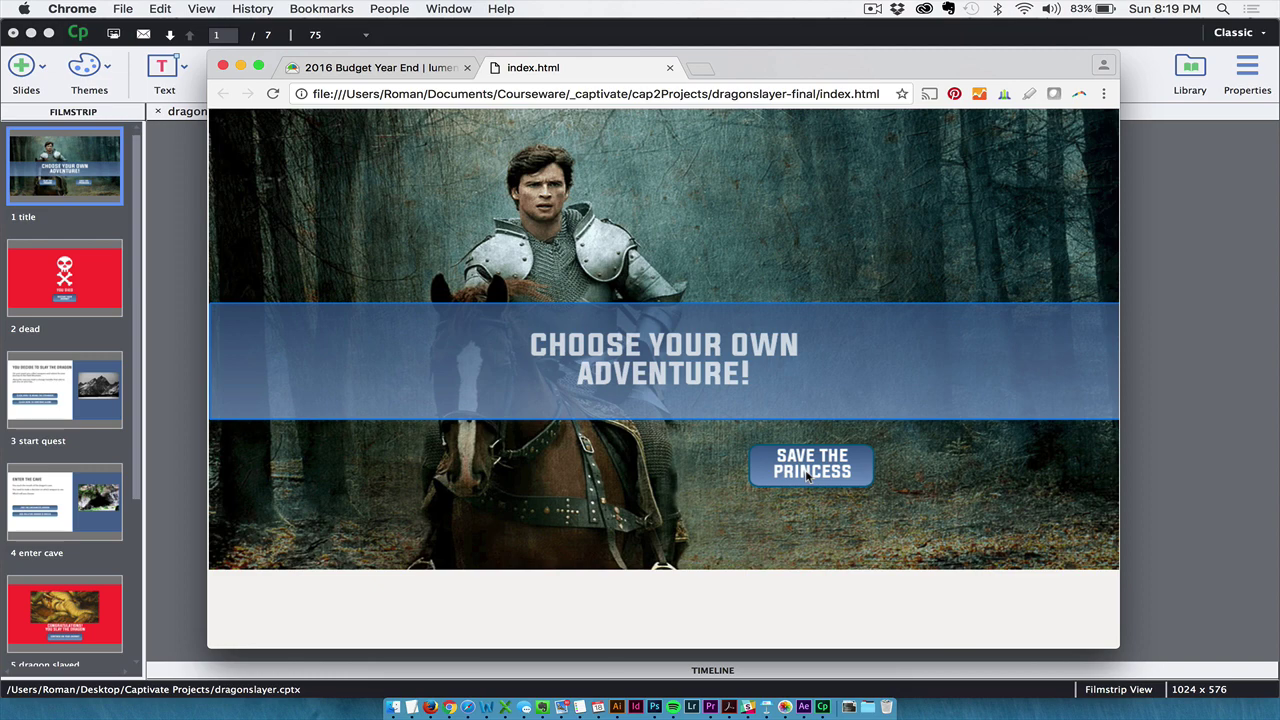
# - Choose Save the Princess, then Get the Princess to reach the congratulations slide
pyautogui.click(808, 477)
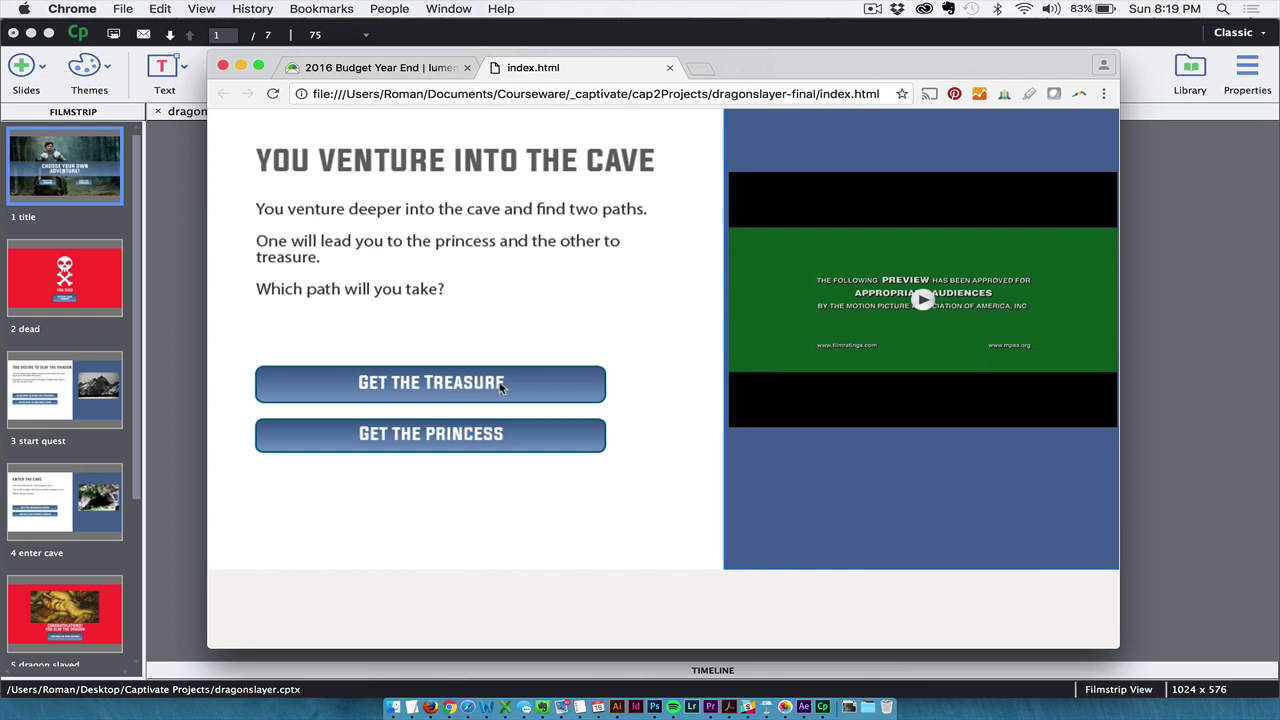
pyautogui.click(493, 435)
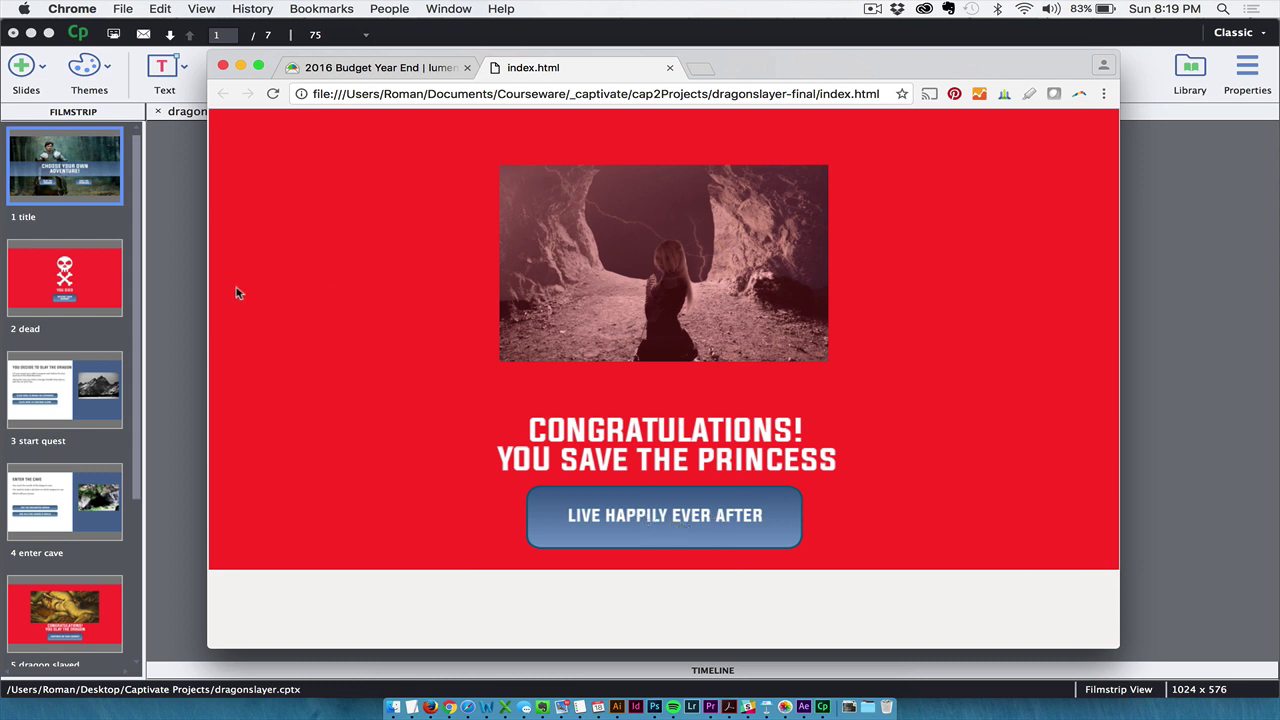
# - Return to dragonslayer.cptx in Captivate and select the Save the Princess button
pyautogui.click(168, 281)
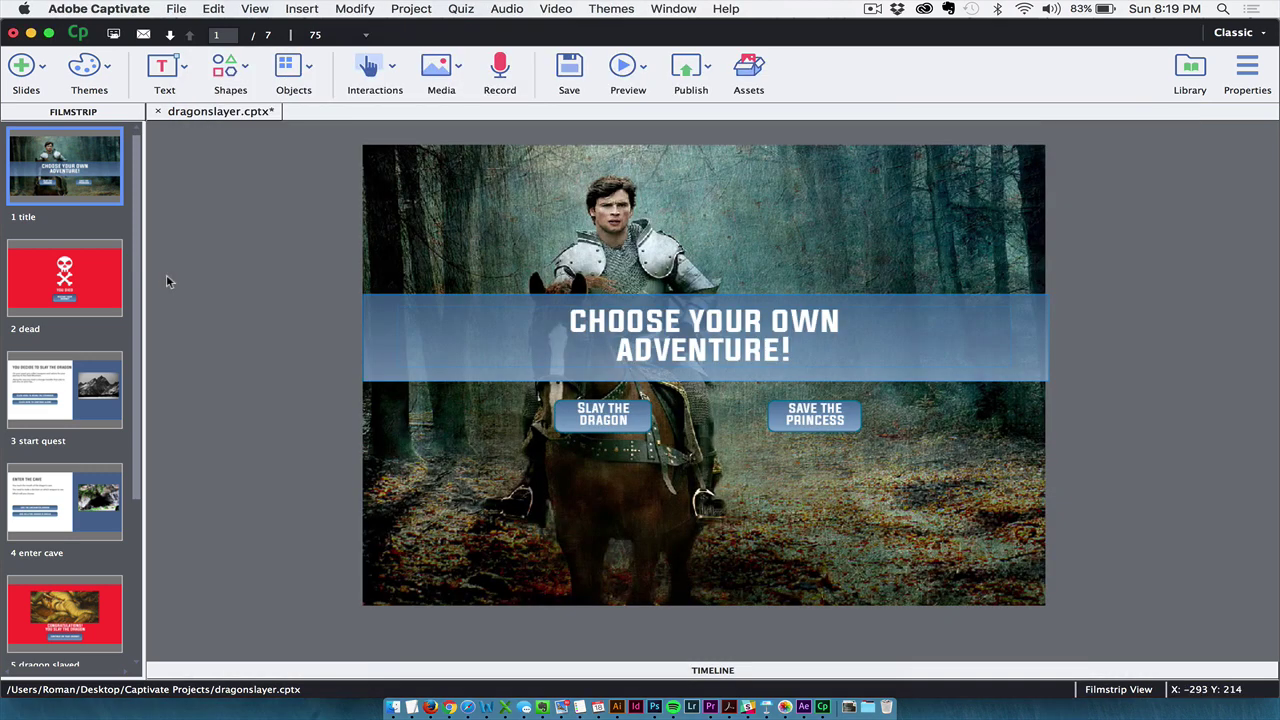
pyautogui.scroll(-3, 398, 408)
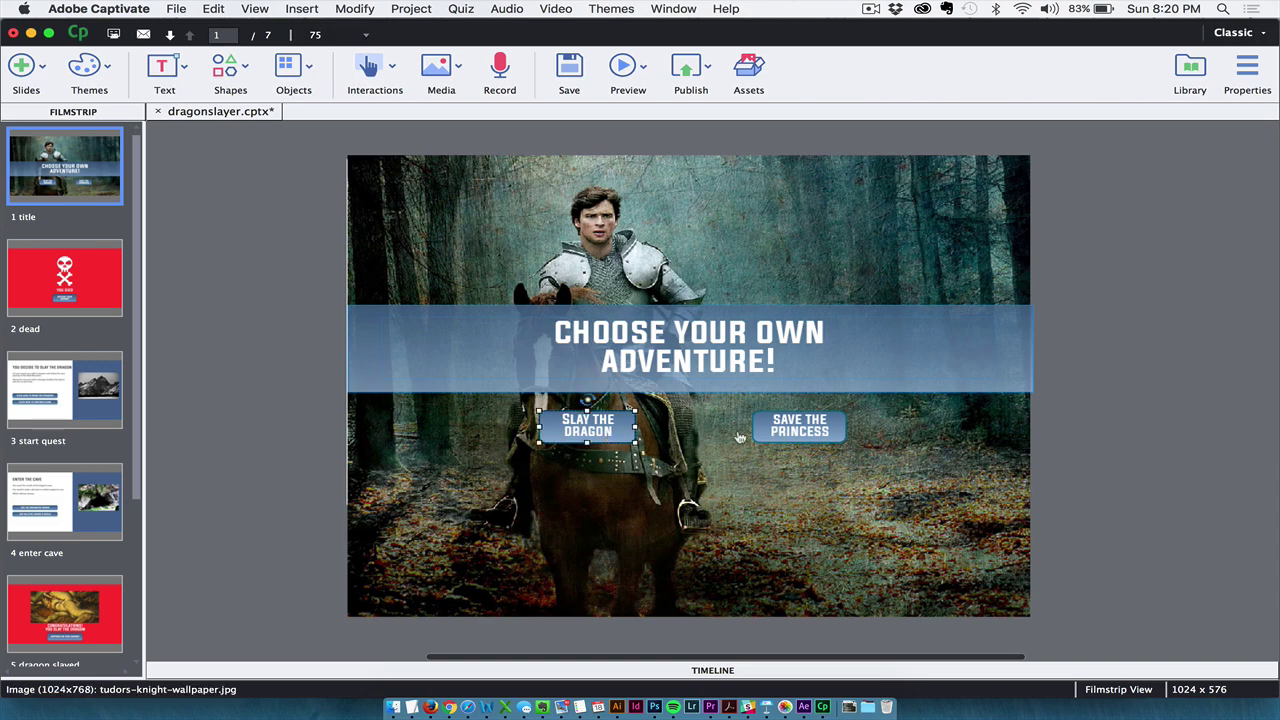
pyautogui.click(797, 432)
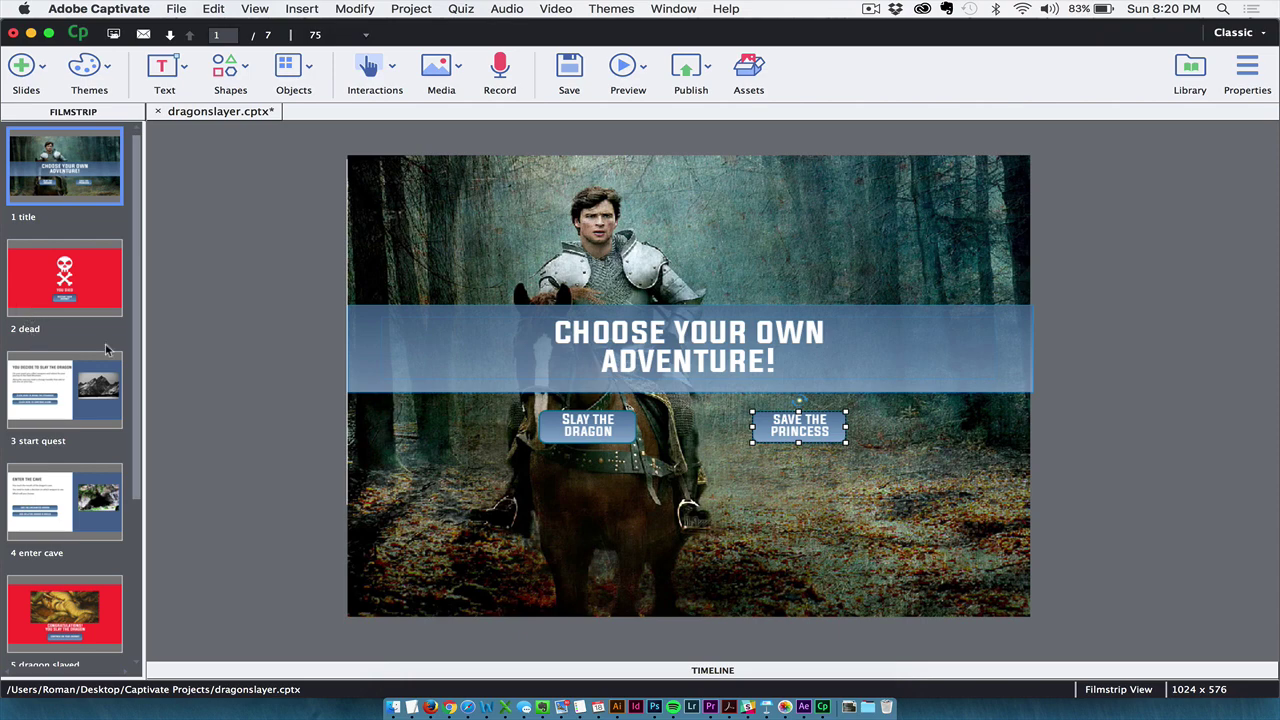
# - Check that Slay the Dragon jumps to 3 start quest, then select its stranger button
pyautogui.click(1256, 76)
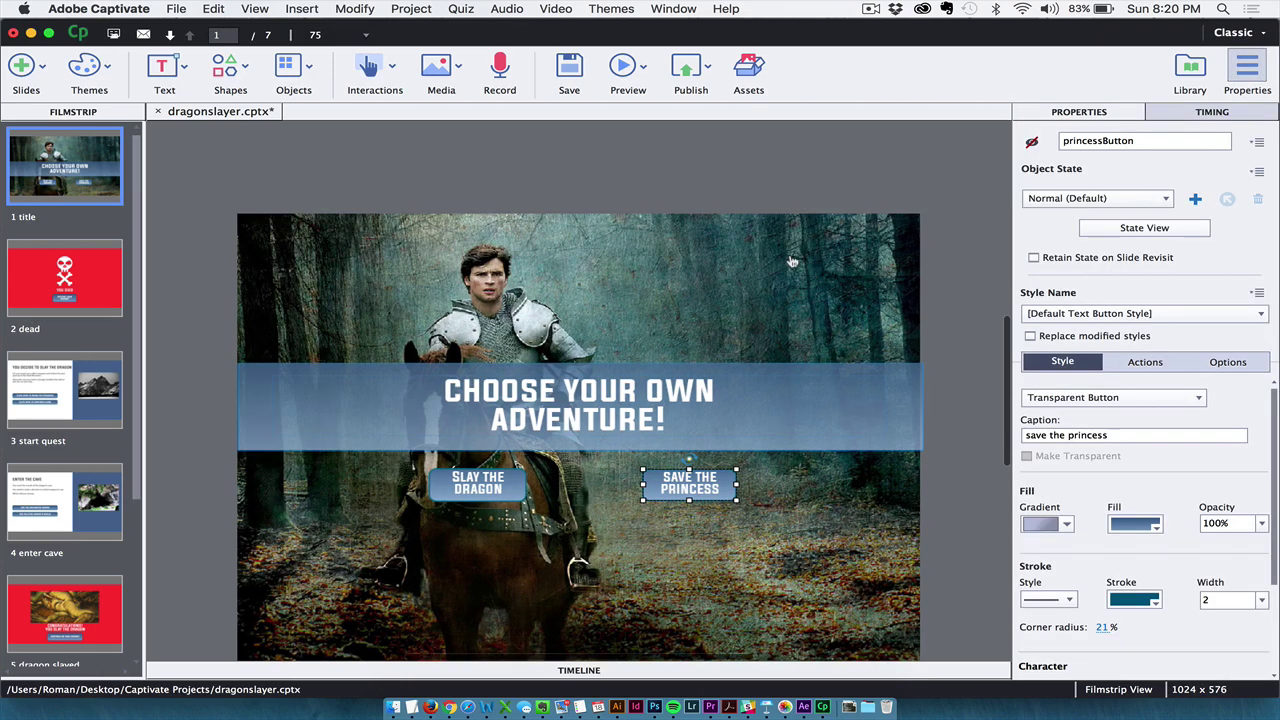
pyautogui.click(455, 477)
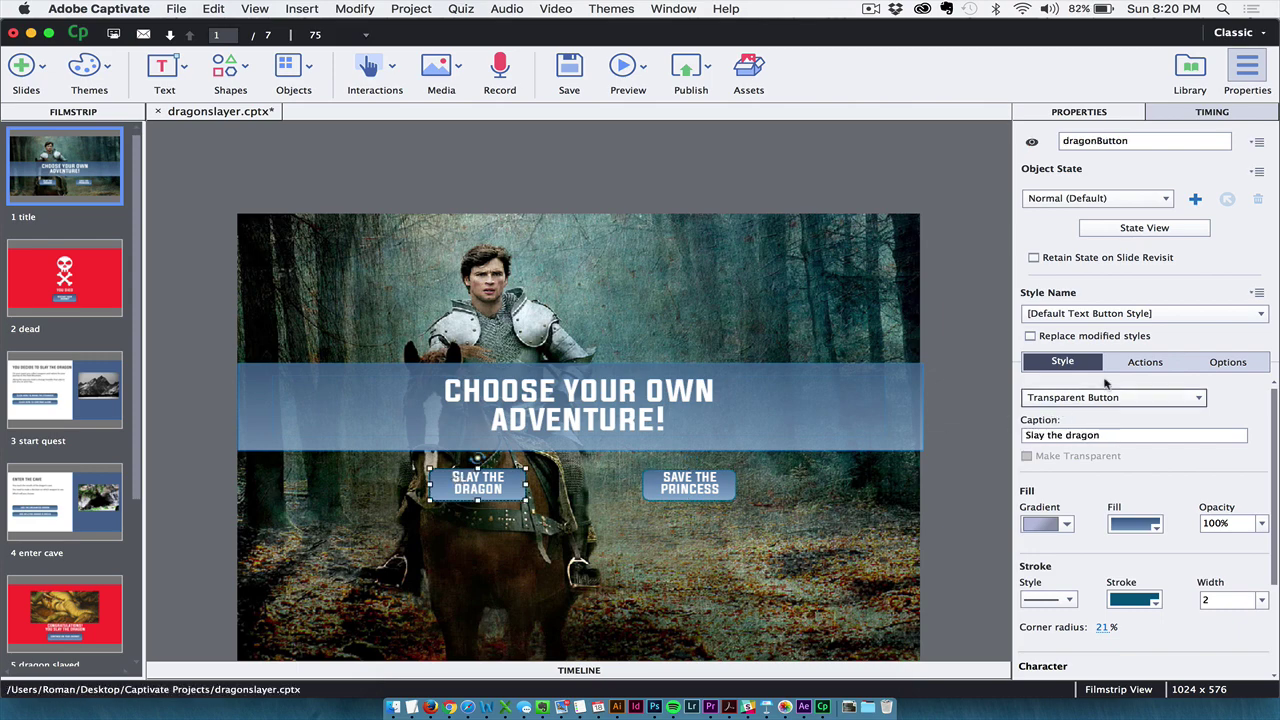
pyautogui.click(1147, 363)
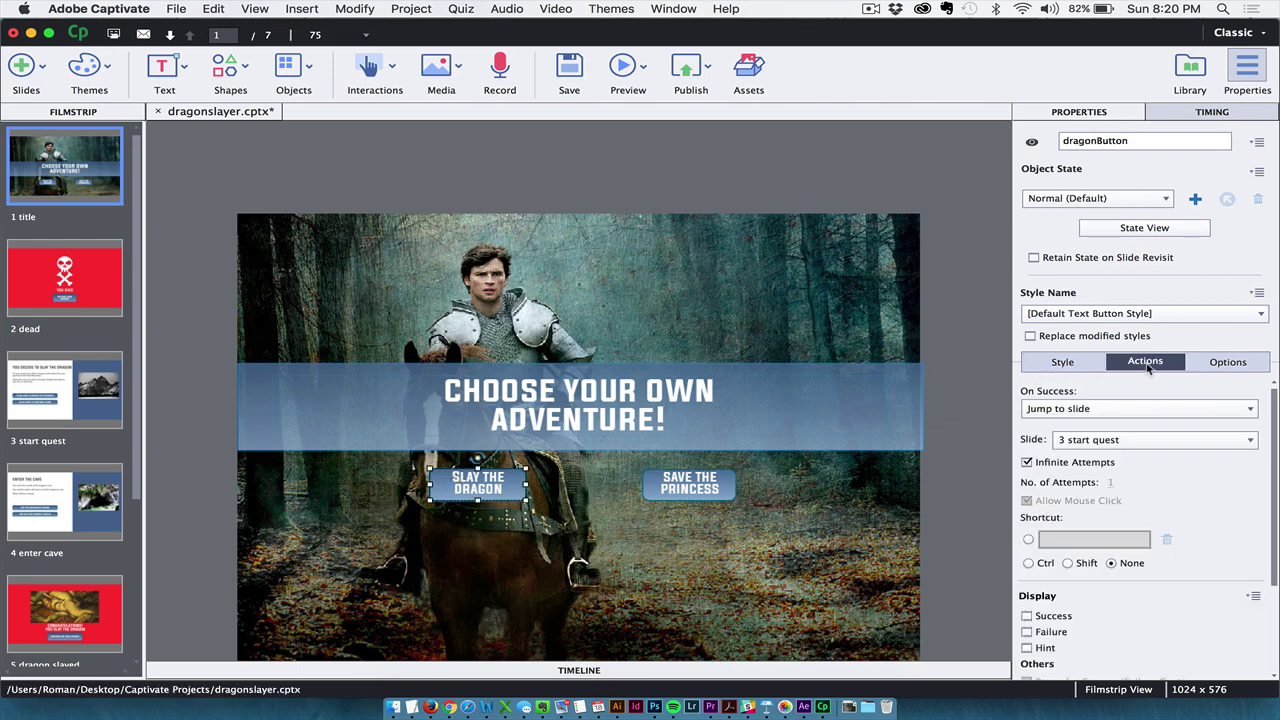
pyautogui.click(1114, 443)
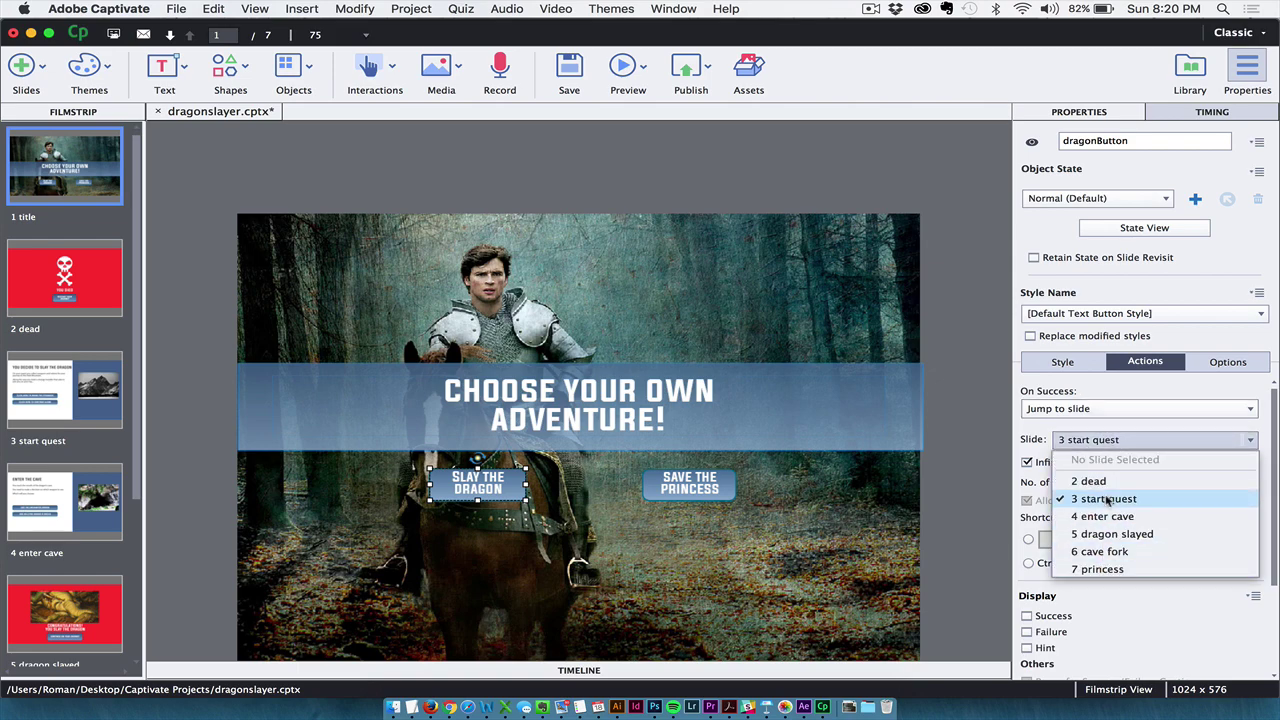
pyautogui.click(110, 396)
pyautogui.click(313, 434)
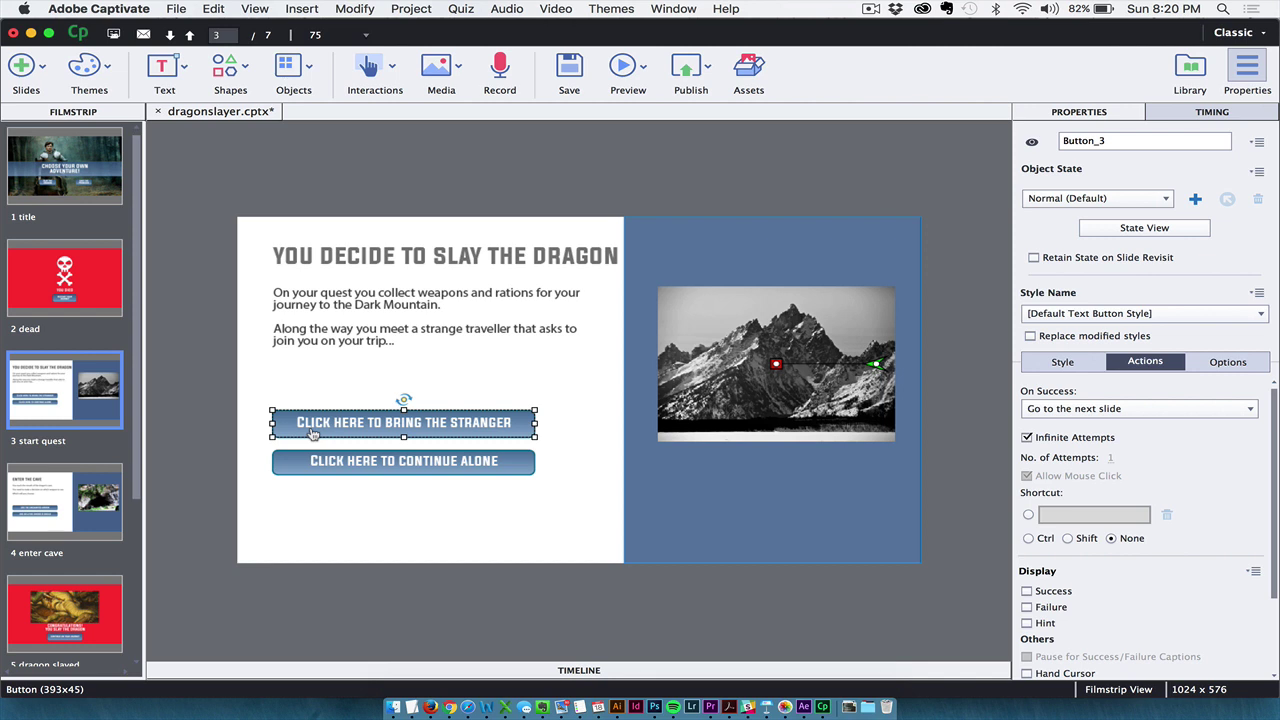
# - Set Bring the Stranger to jump to slide 2 dead, then go to slide 4 enter cave
pyautogui.click(1130, 409)
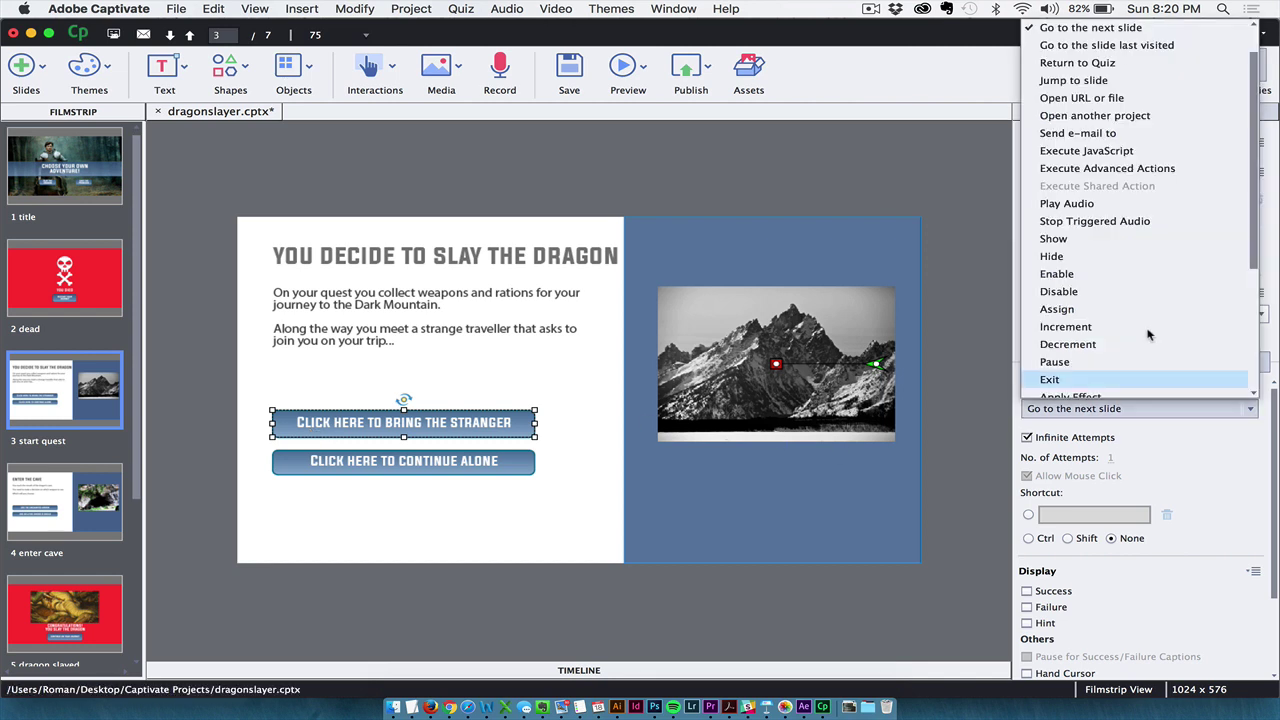
pyautogui.click(1100, 84)
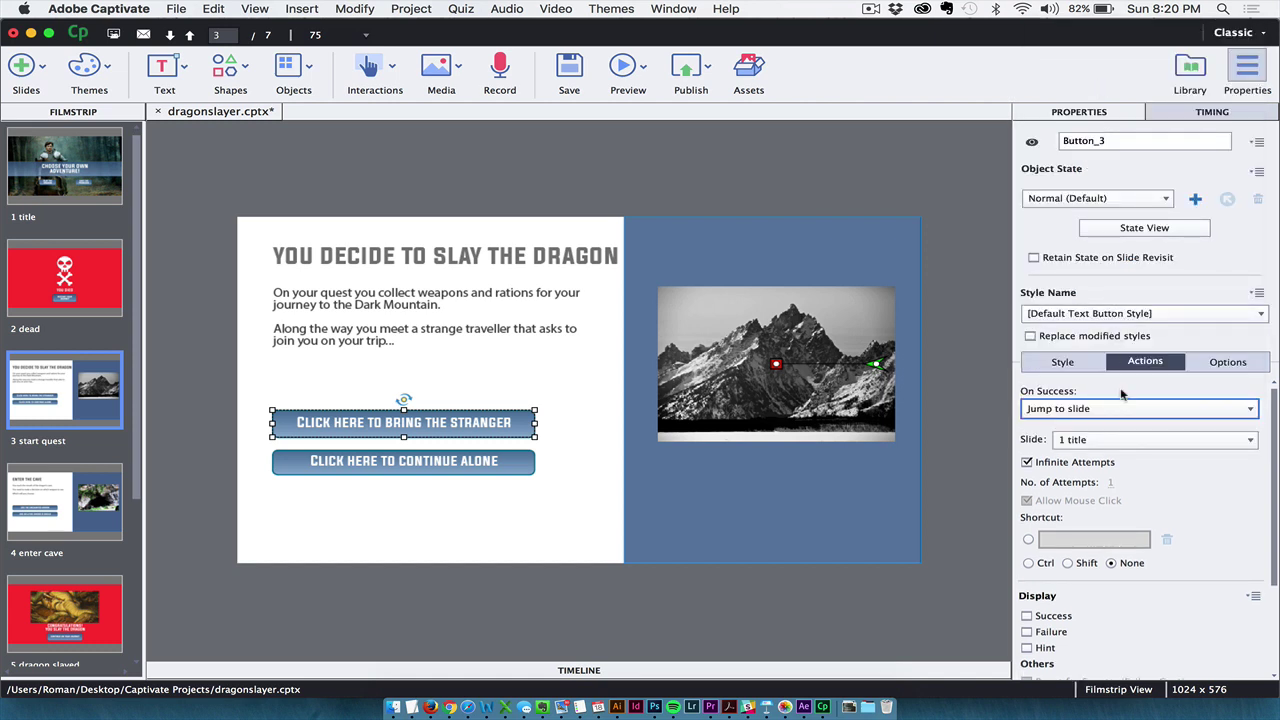
pyautogui.click(1135, 440)
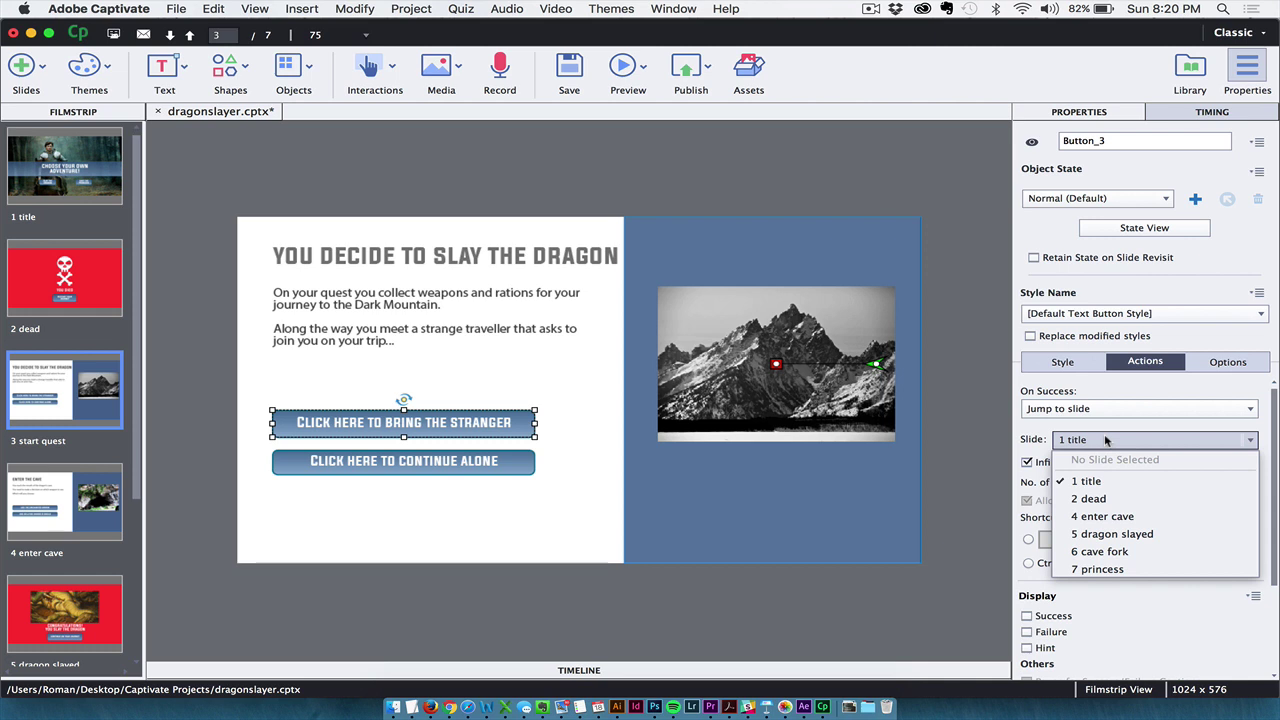
pyautogui.click(1098, 500)
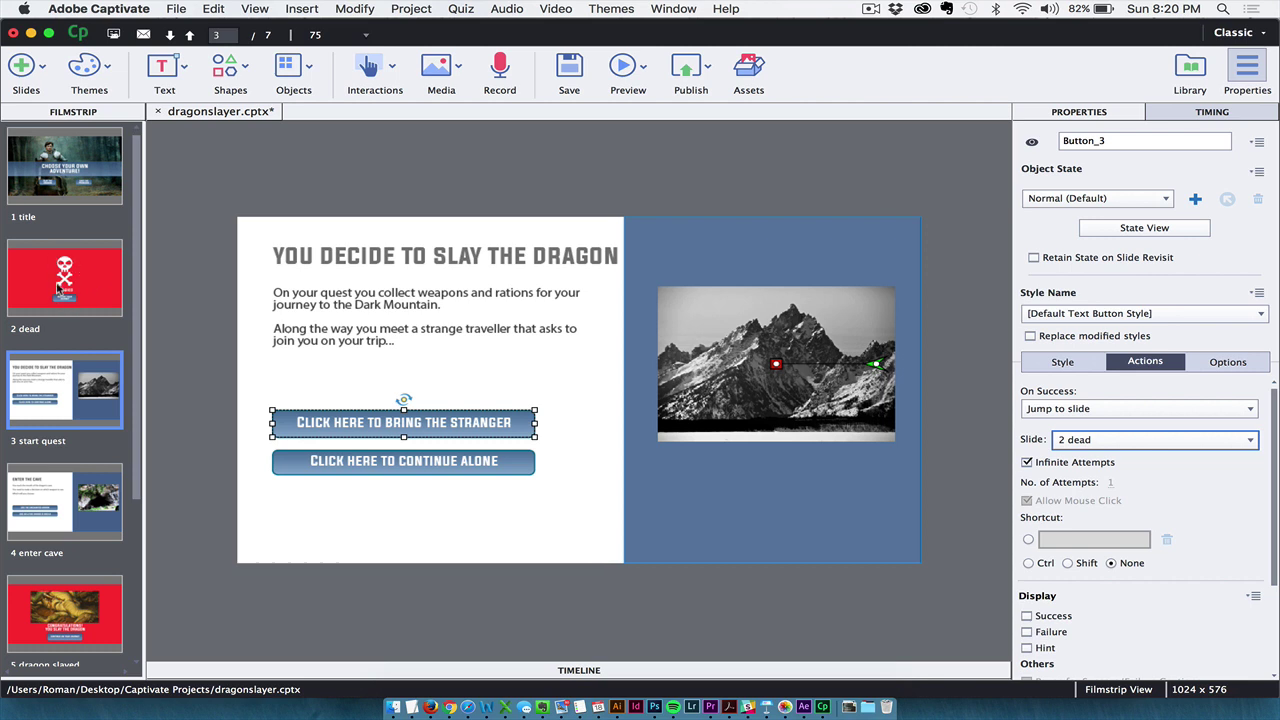
pyautogui.click(325, 467)
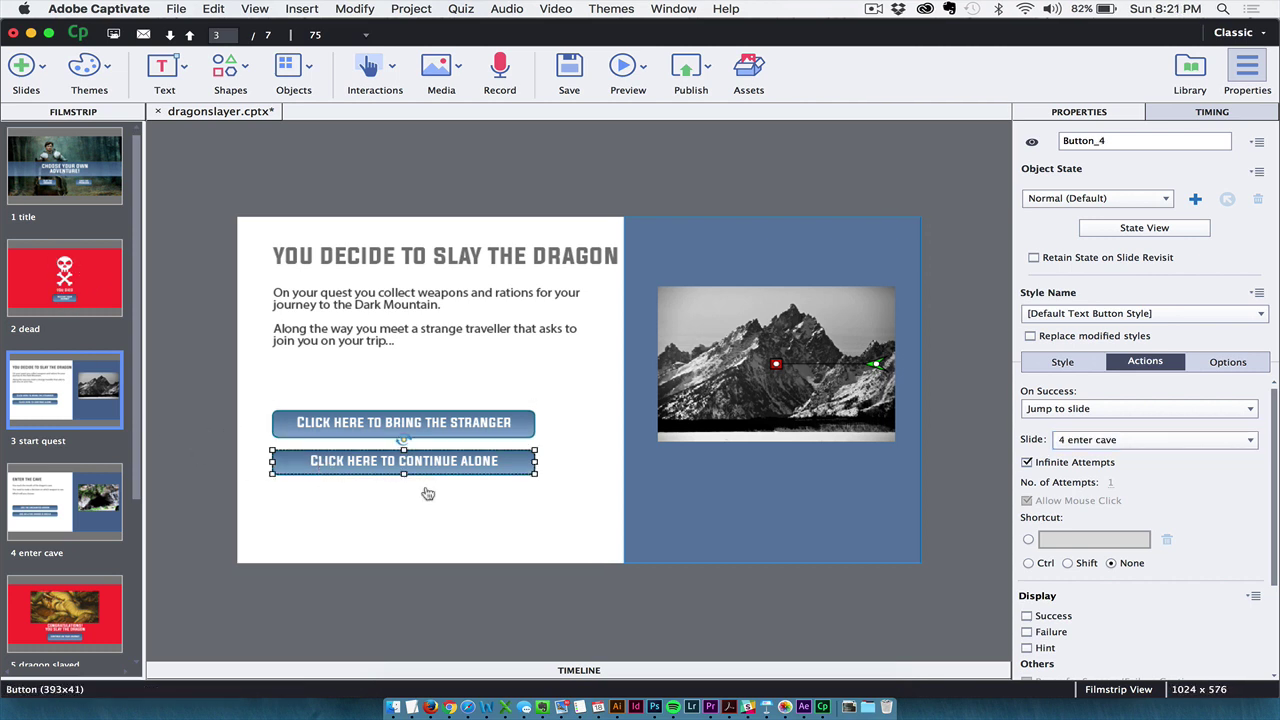
pyautogui.click(100, 515)
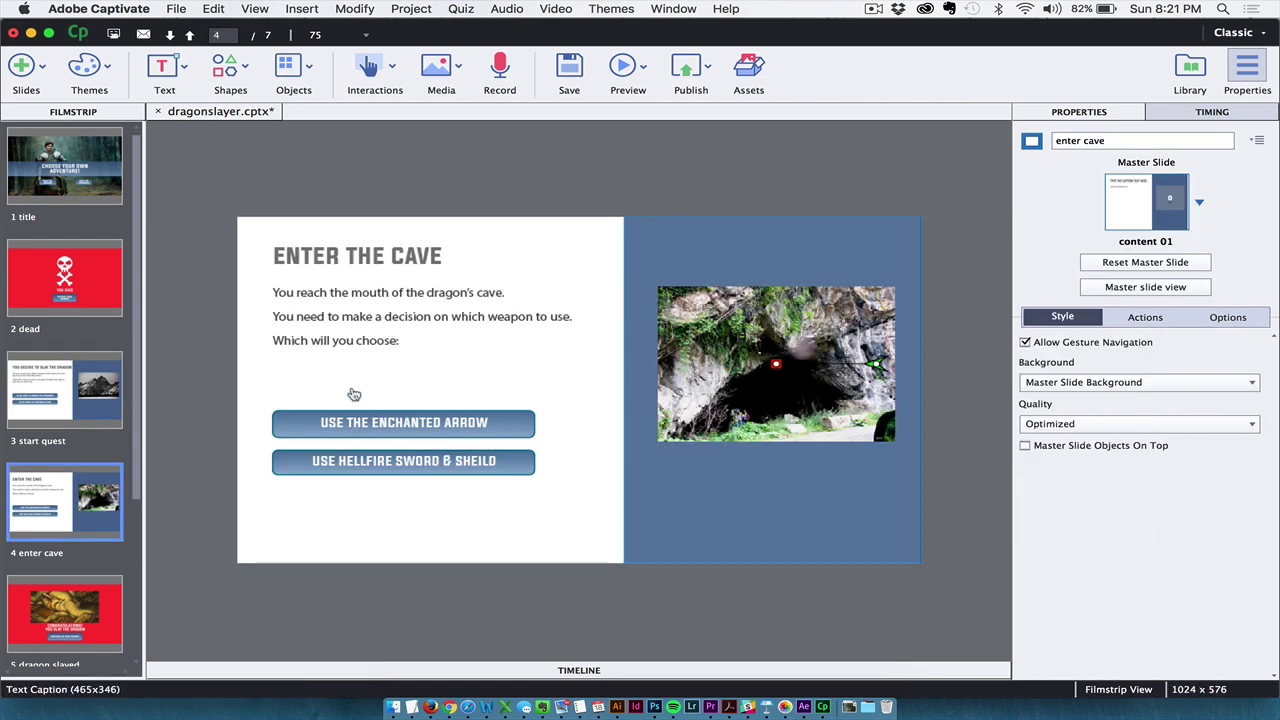
# - Open Window > Branching View to show the project's slide diagram
pyautogui.click(673, 10)
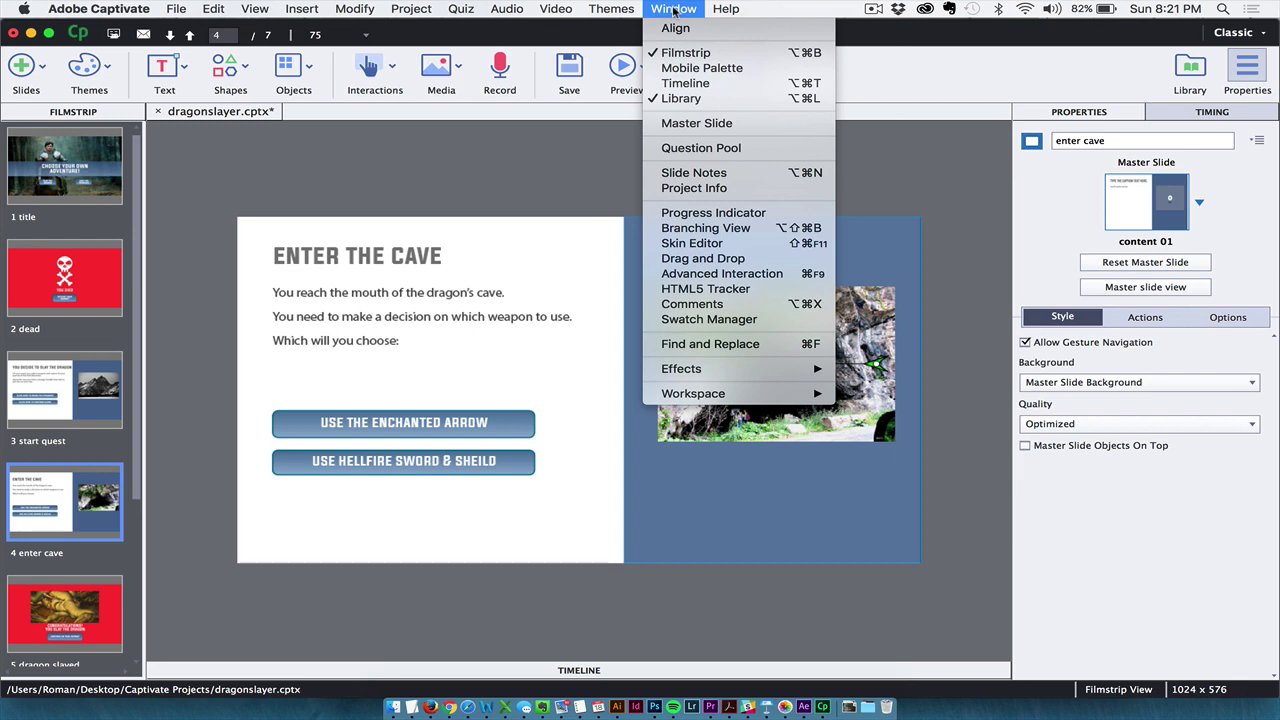
pyautogui.click(706, 228)
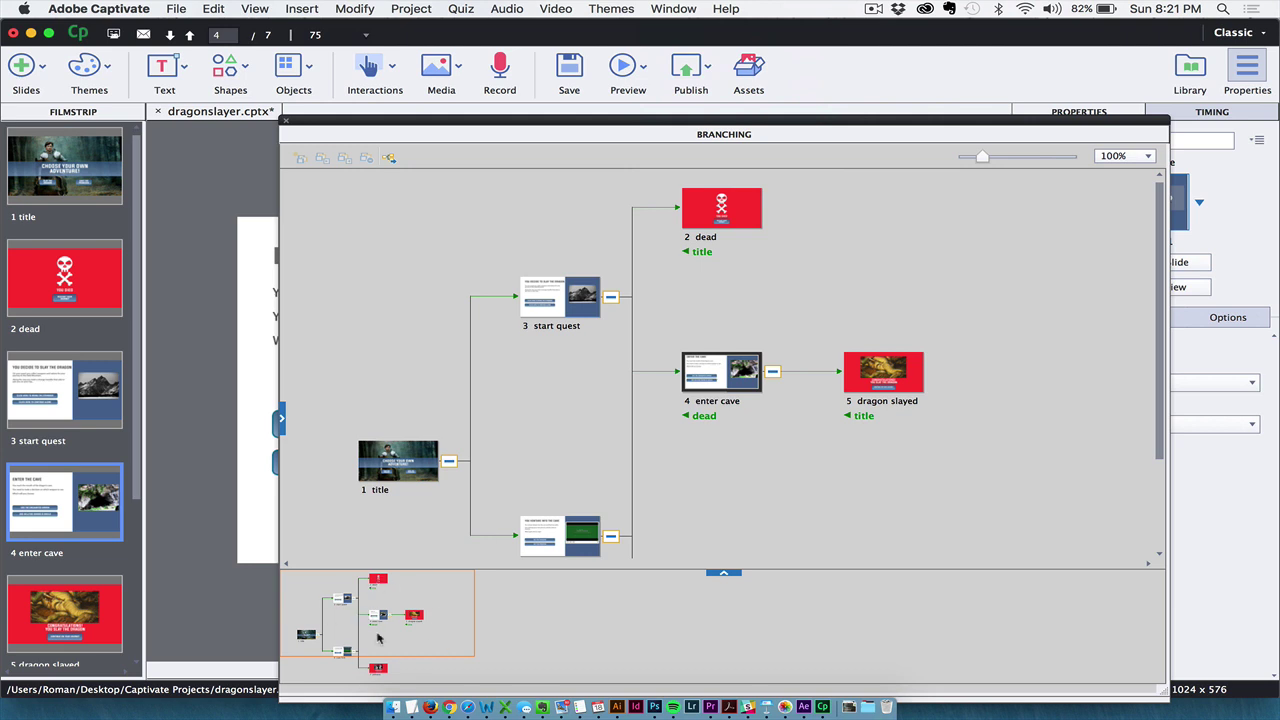
pyautogui.moveTo(446, 654)
pyautogui.mouseDown()
pyautogui.moveTo(468, 676)
pyautogui.moveTo(466, 652)
pyautogui.mouseUp()
# - Inspect where the title slide's Slay the Dragon and Save the Princess buttons lead
pyautogui.click(412, 474)
pyautogui.click(409, 466)
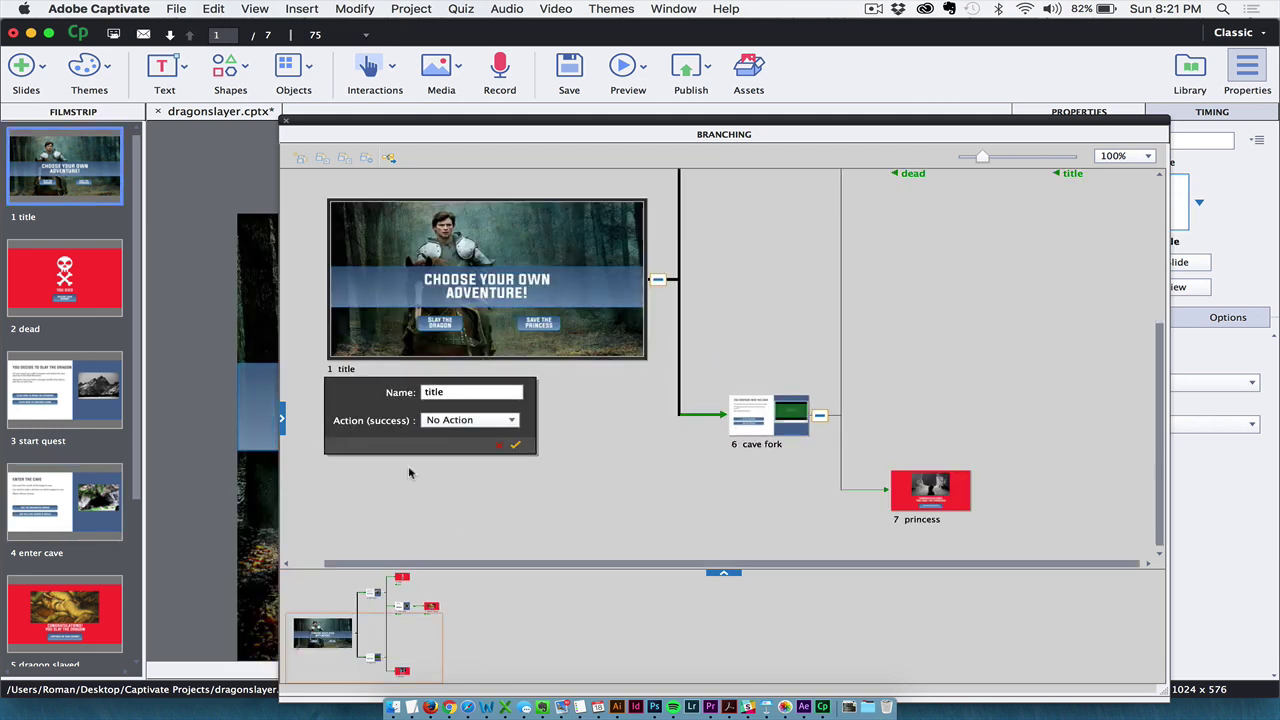
pyautogui.click(447, 330)
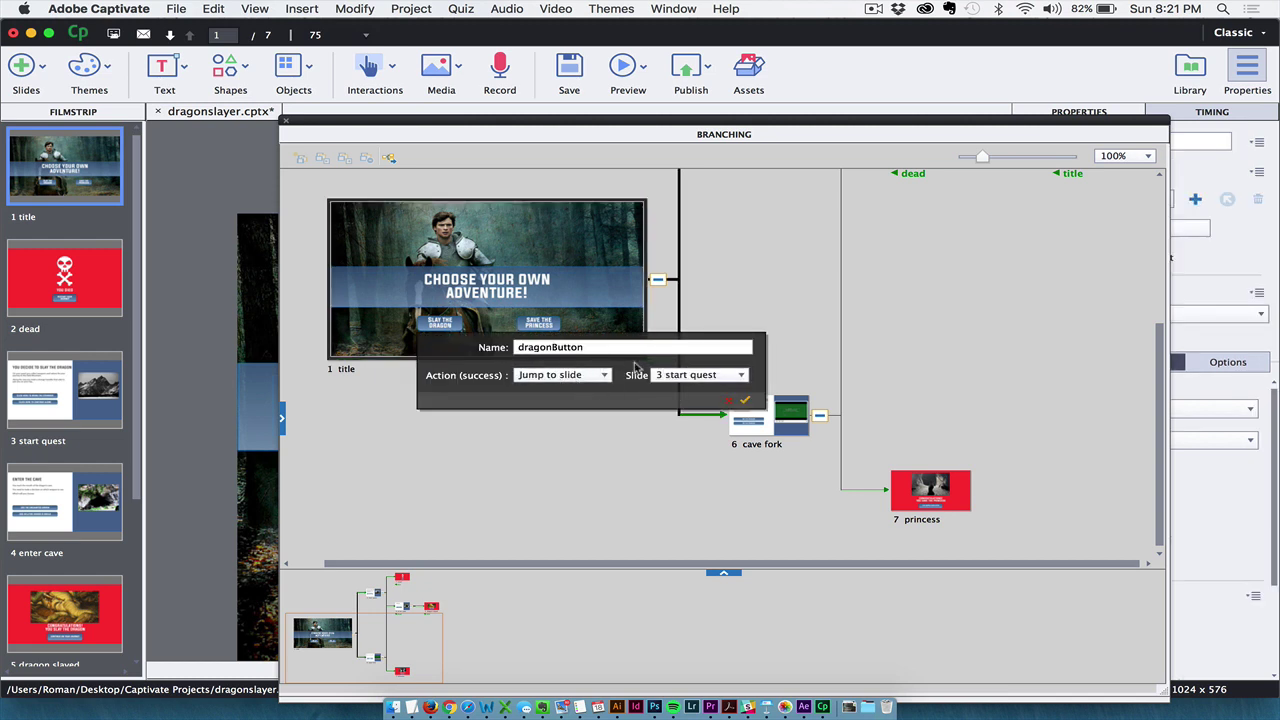
pyautogui.click(533, 325)
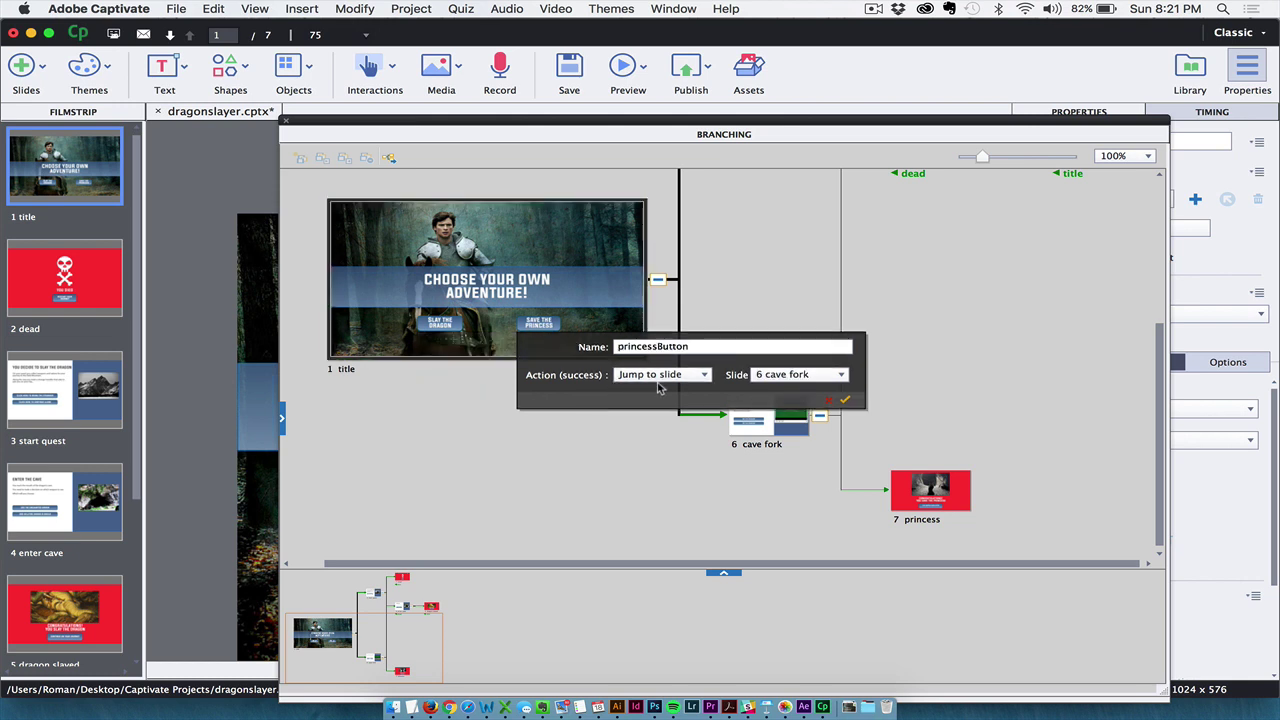
pyautogui.click(557, 288)
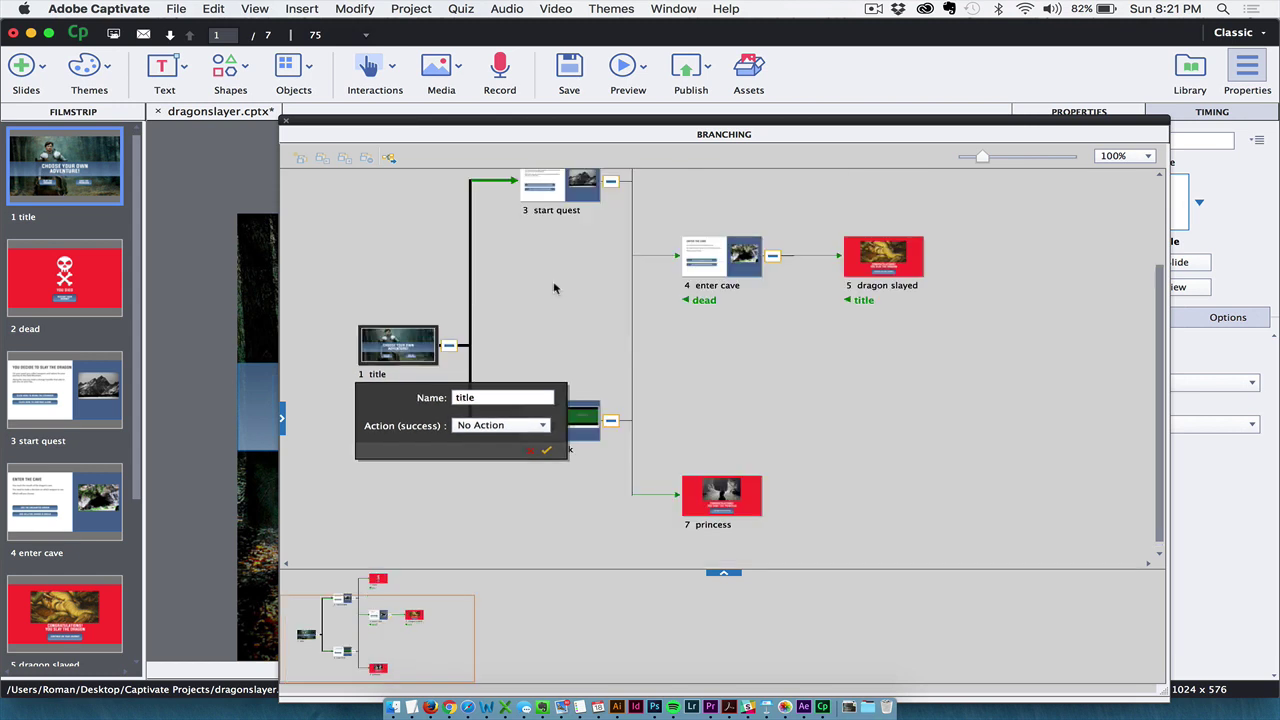
pyautogui.click(724, 316)
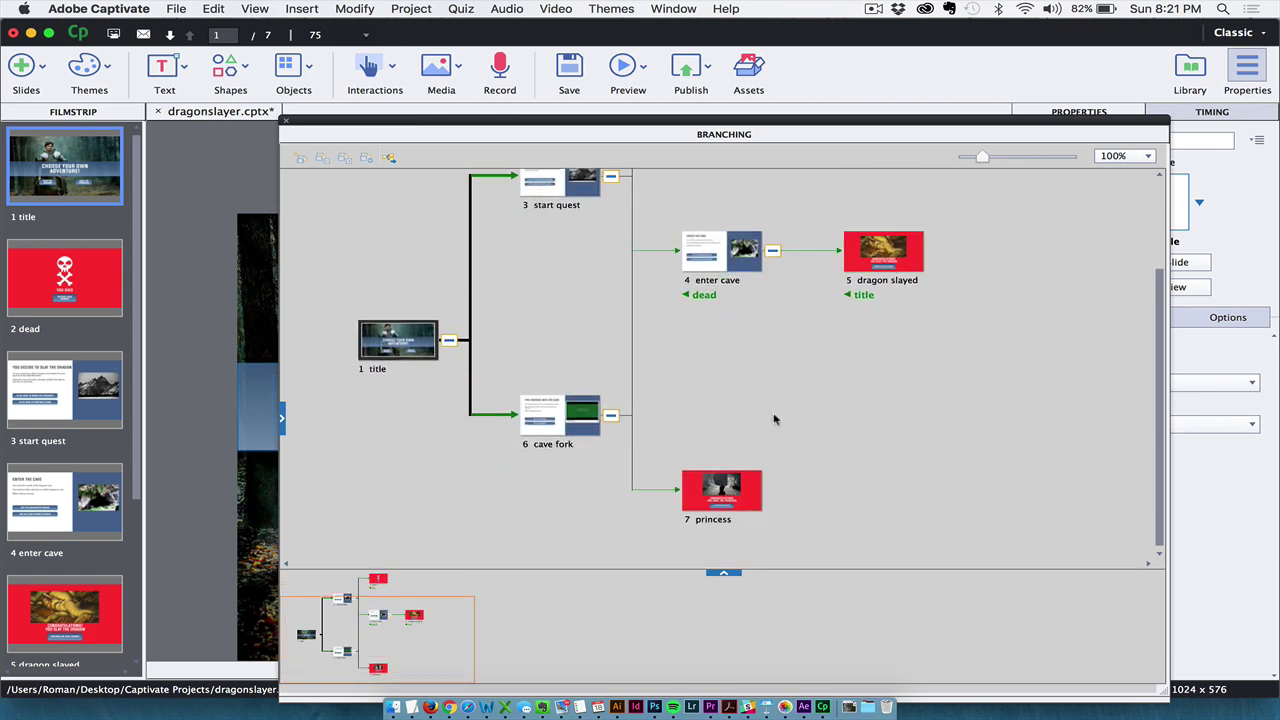
# - Start exporting the branching diagram as an image, then cancel the export
pyautogui.scroll(3, 771, 420)
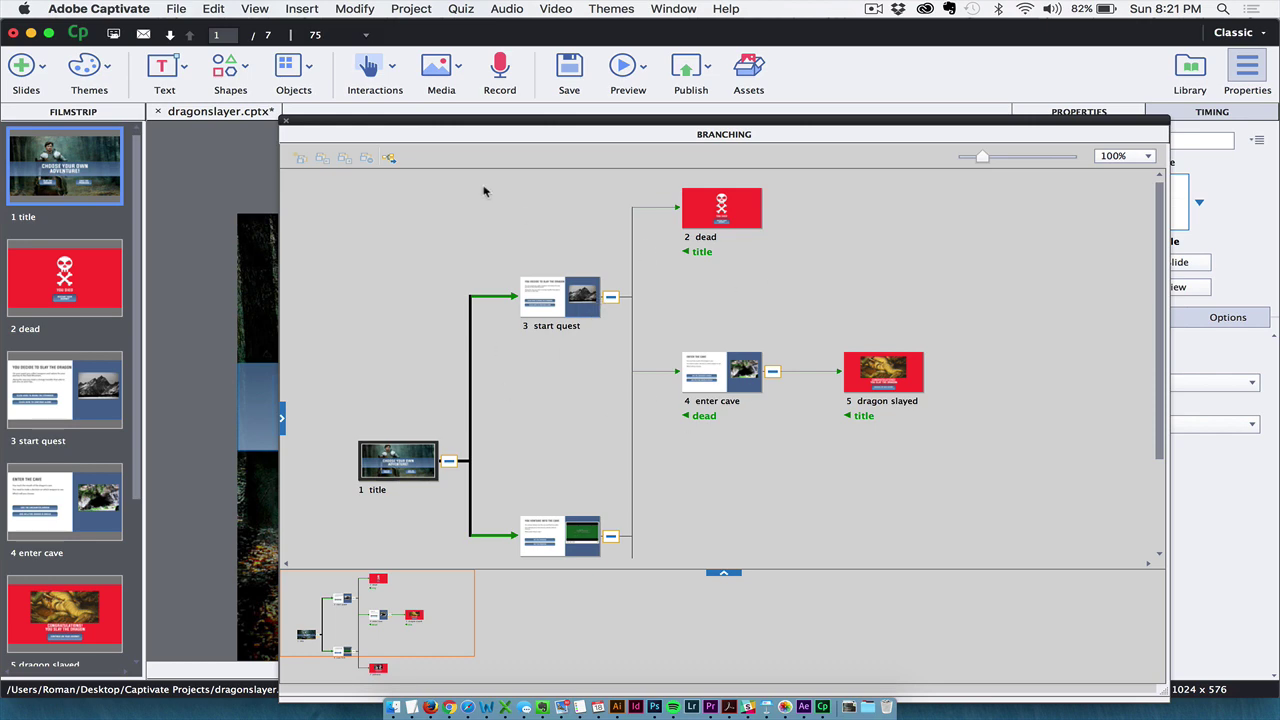
pyautogui.click(389, 158)
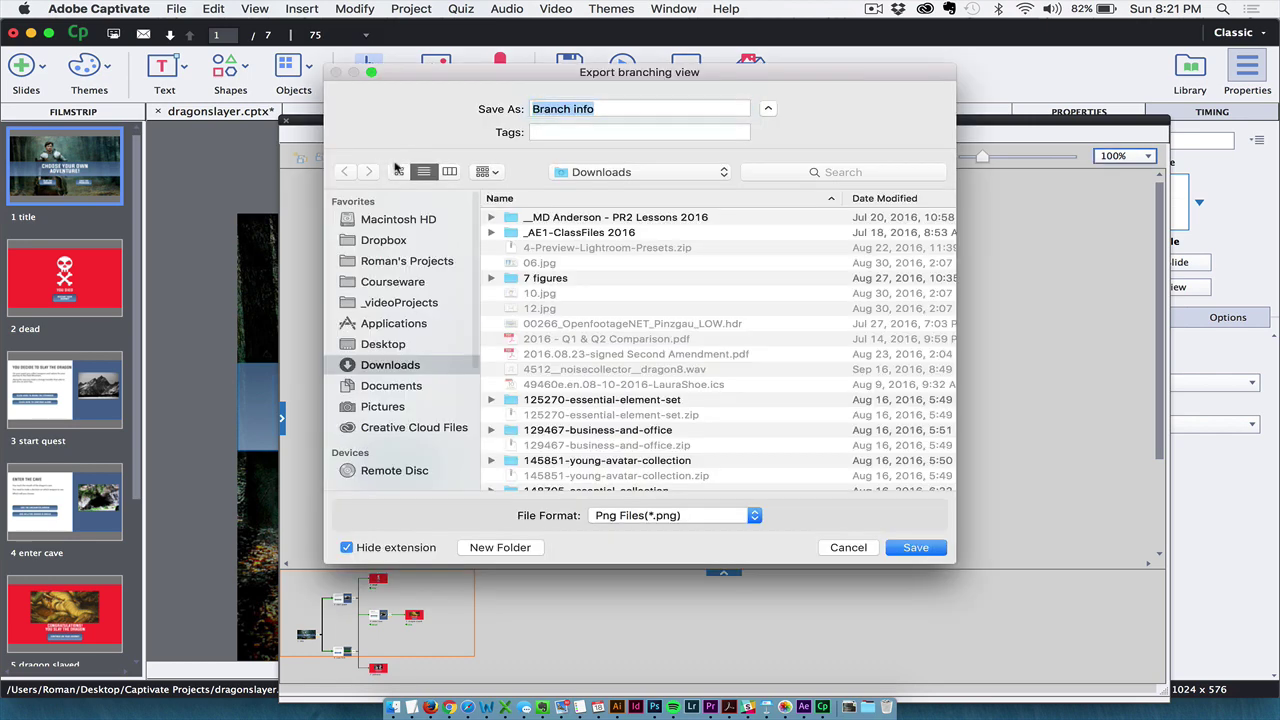
pyautogui.click(848, 548)
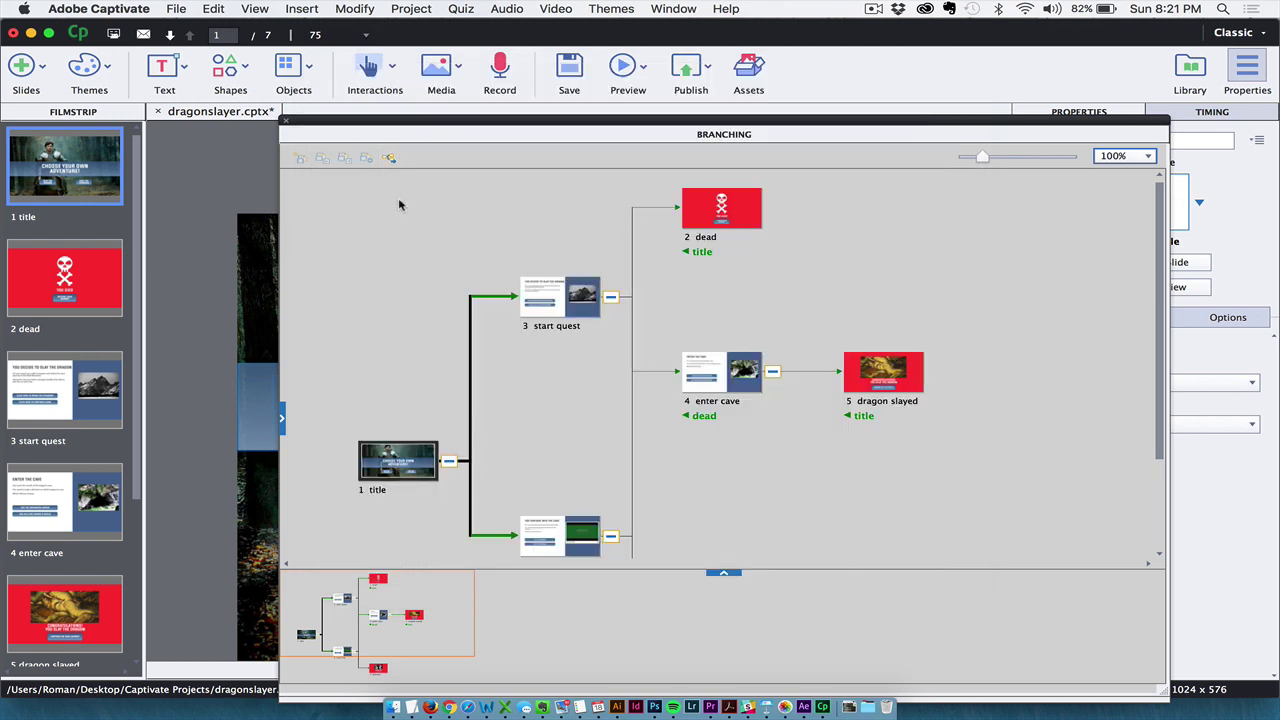
# - Close the Branching panel and scroll the filmstrip toward slide 5
pyautogui.click(286, 122)
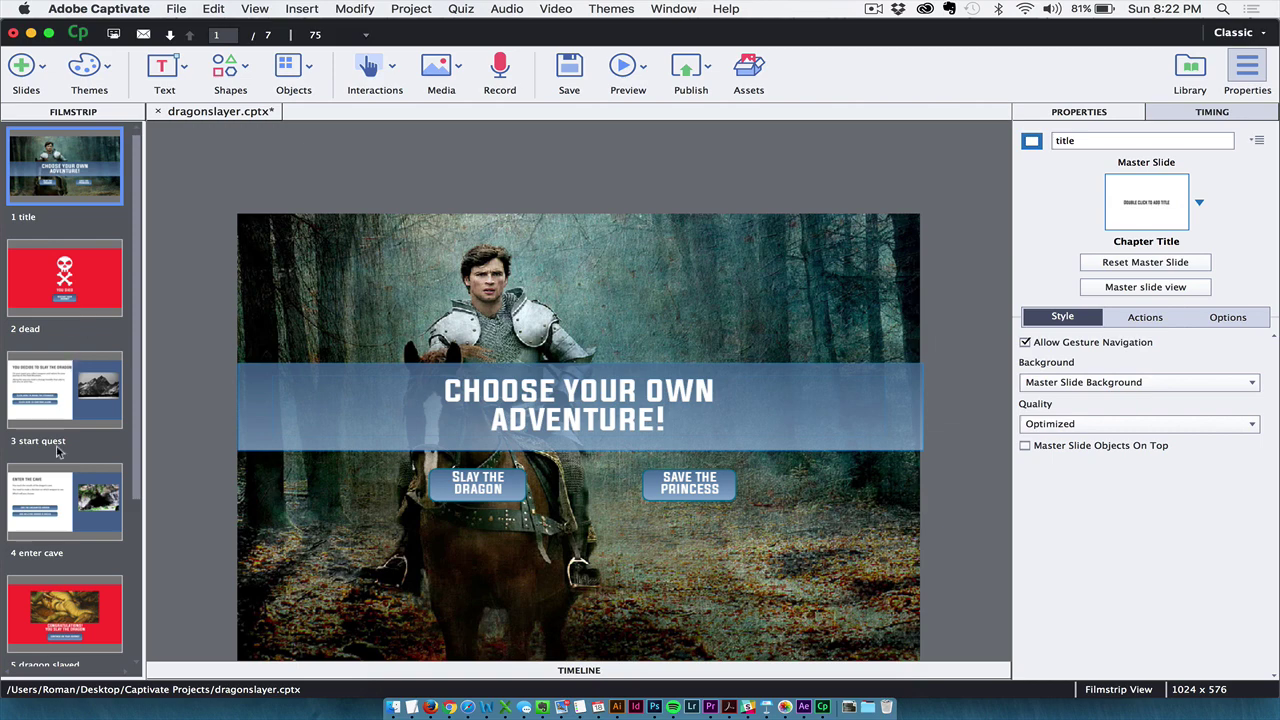
pyautogui.scroll(-5, 57, 451)
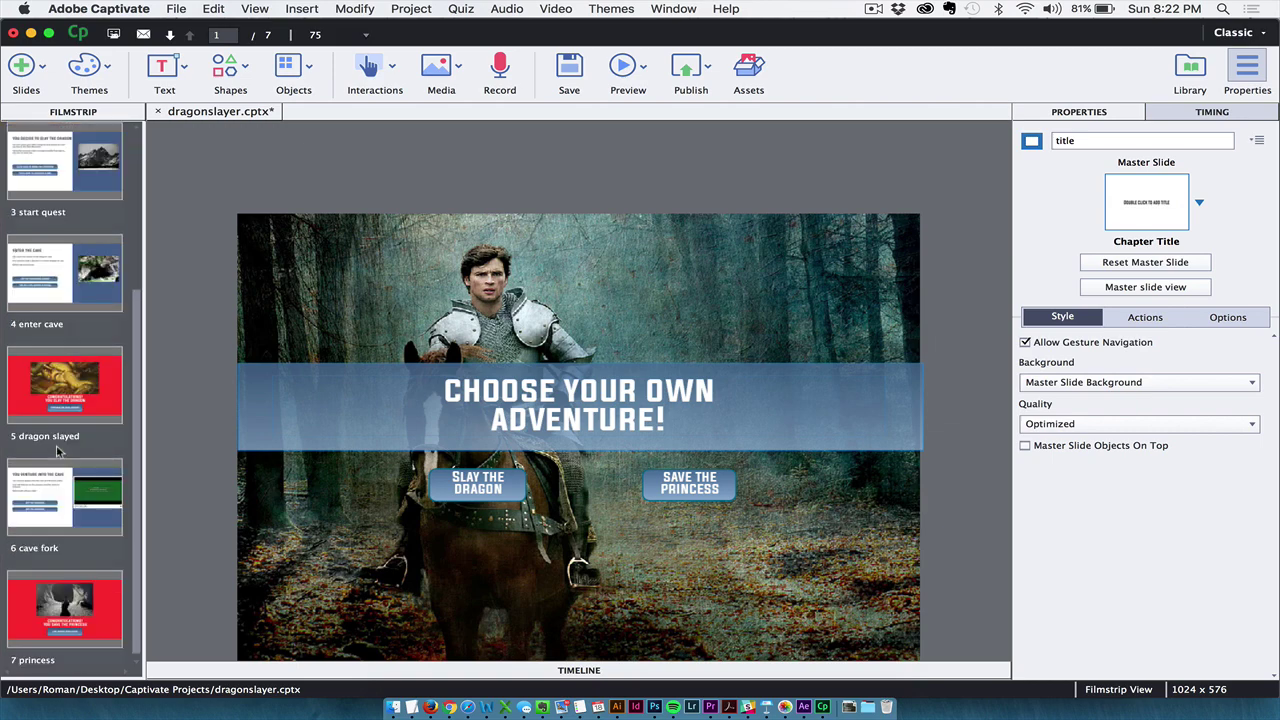
# - On slide 5 dragon slayed, set On Enter to assign deadDragon the value 1
pyautogui.click(62, 390)
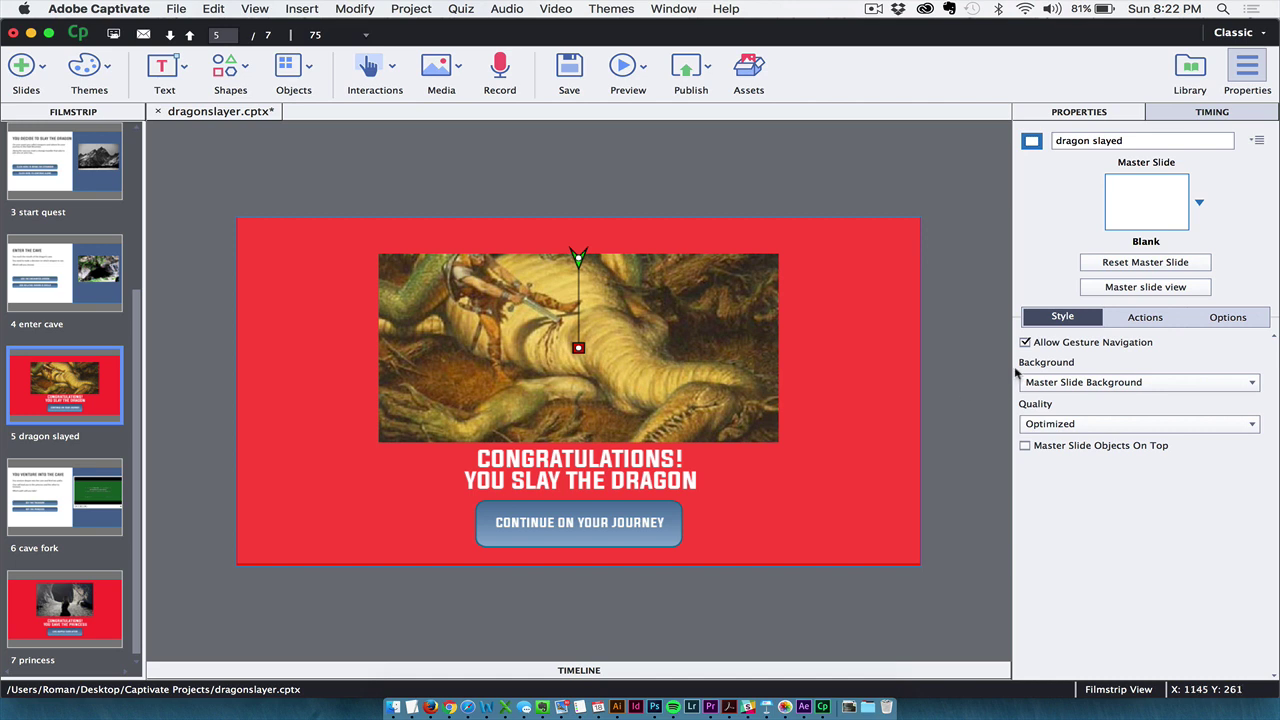
pyautogui.click(1133, 318)
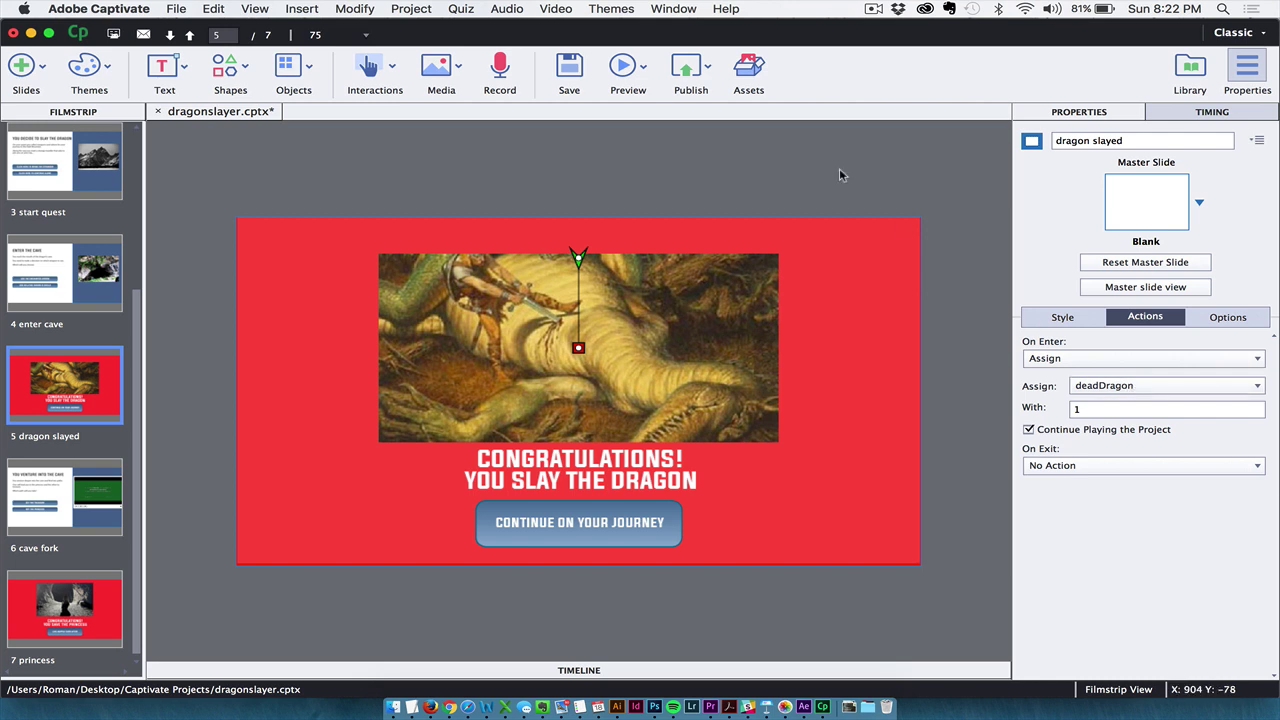
pyautogui.click(422, 8)
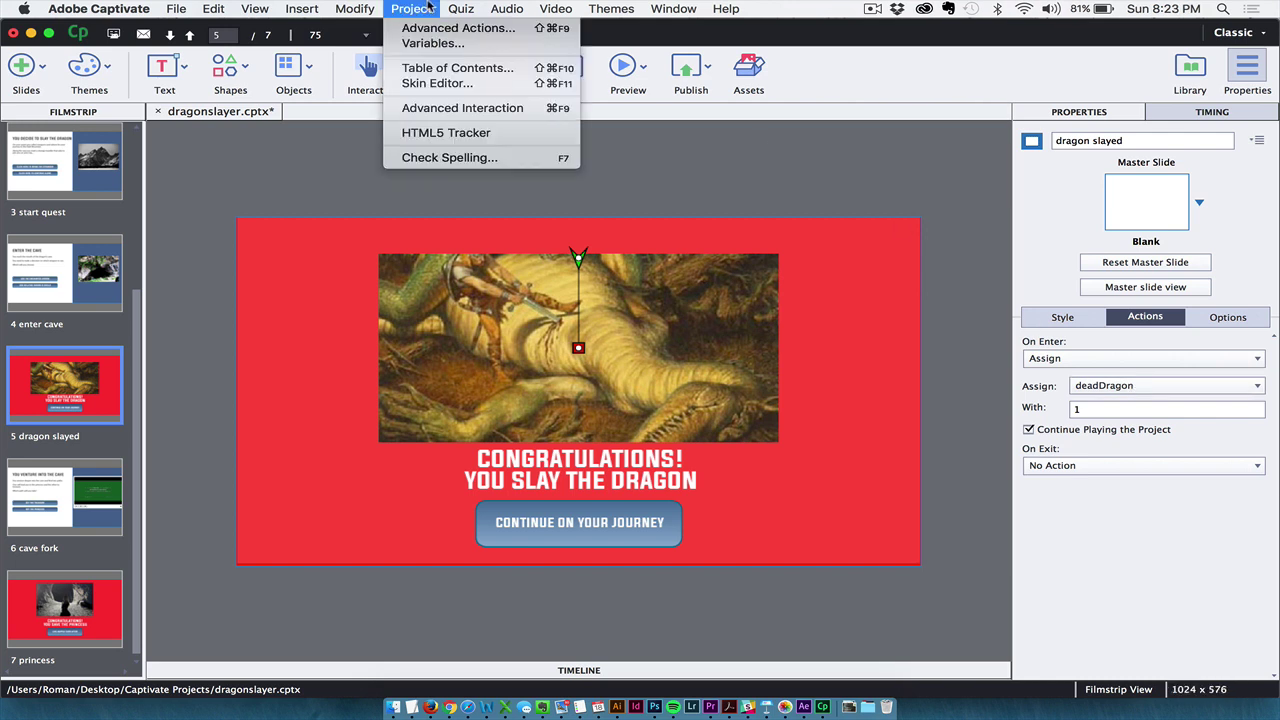
# - Define a new project variable deadDragon with a value of 0
pyautogui.click(432, 43)
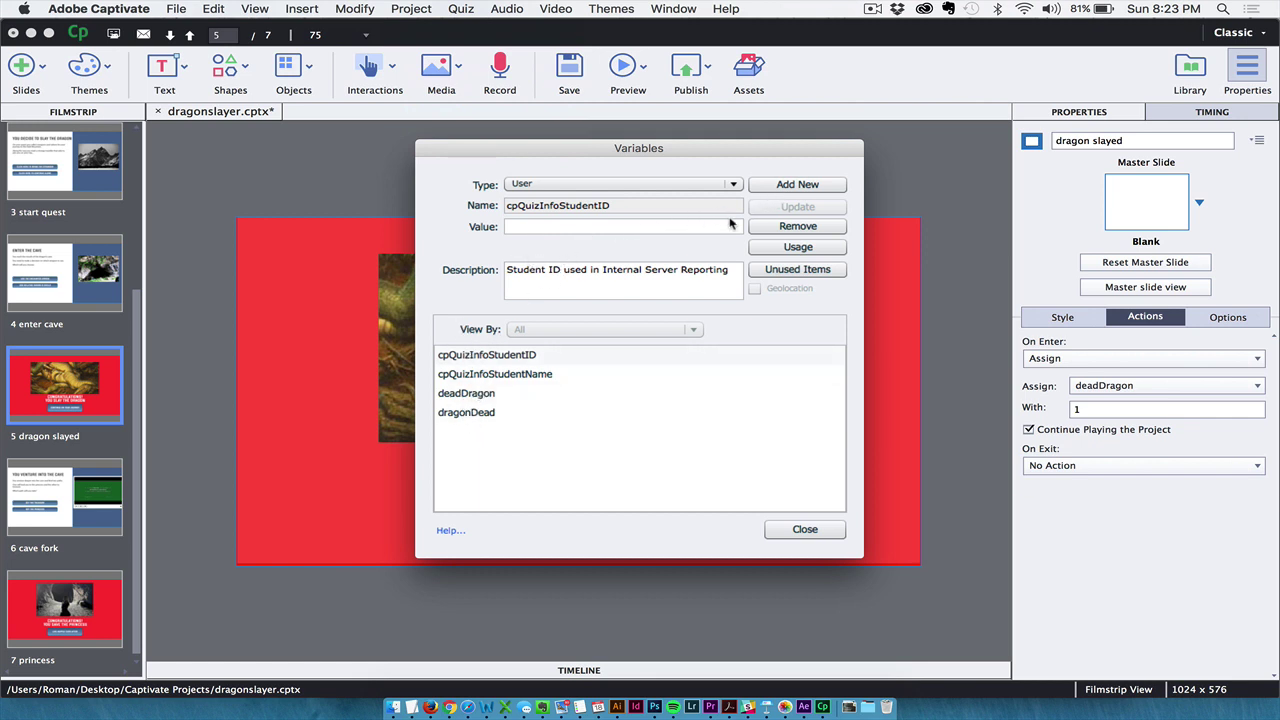
pyautogui.click(795, 184)
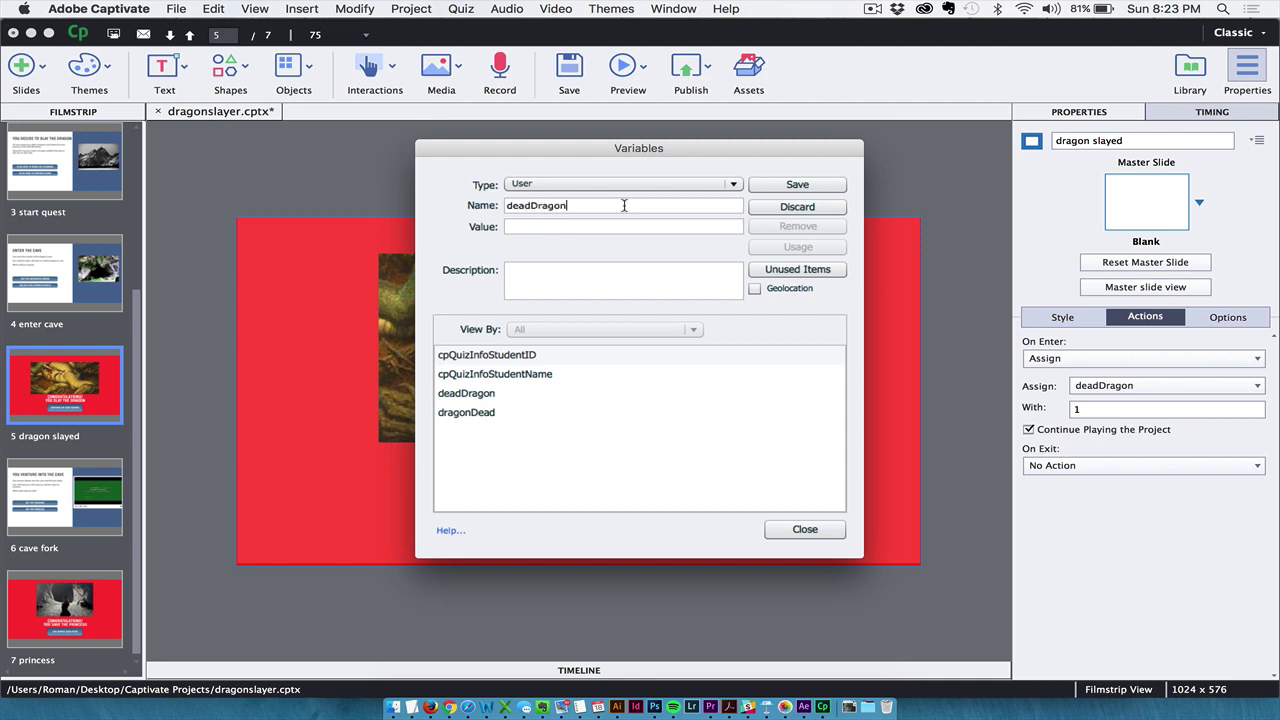
pyautogui.click(577, 222)
pyautogui.click(786, 530)
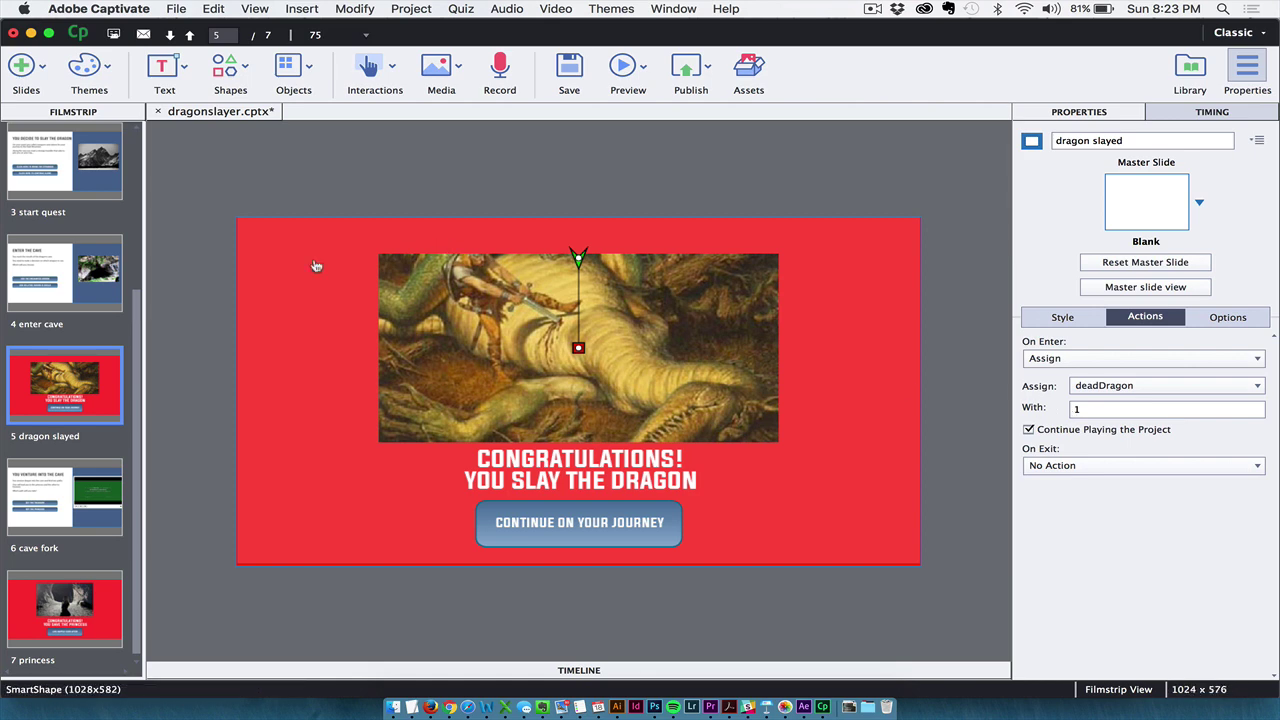
# - Select slide 1 and check the Save the Princess and Slay the Dragon jump targets
pyautogui.scroll(5, 97, 290)
pyautogui.click(98, 185)
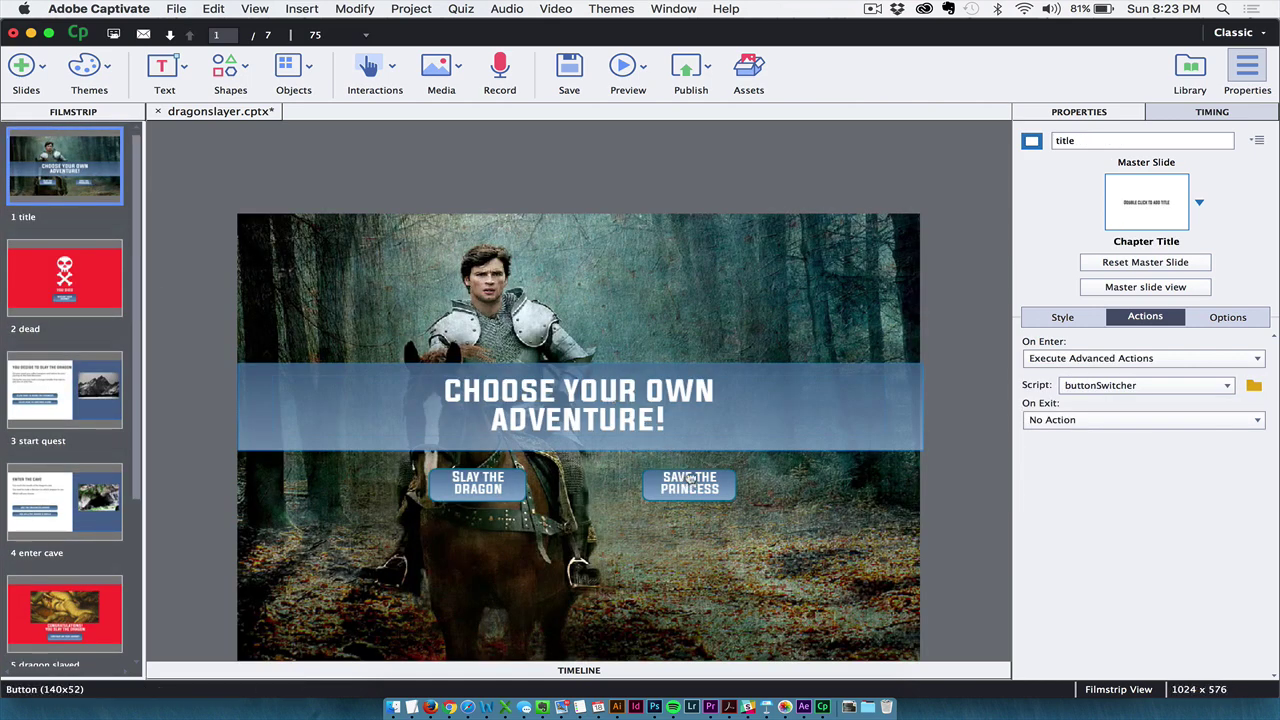
pyautogui.click(690, 480)
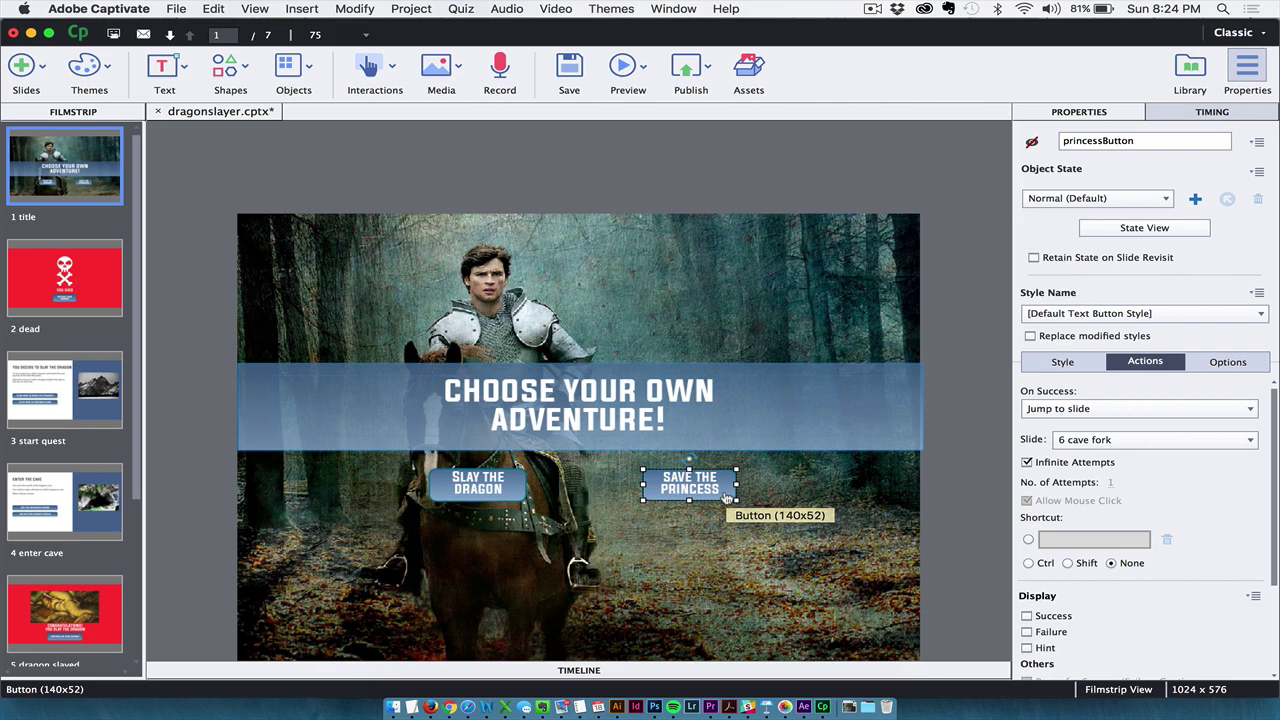
pyautogui.click(500, 487)
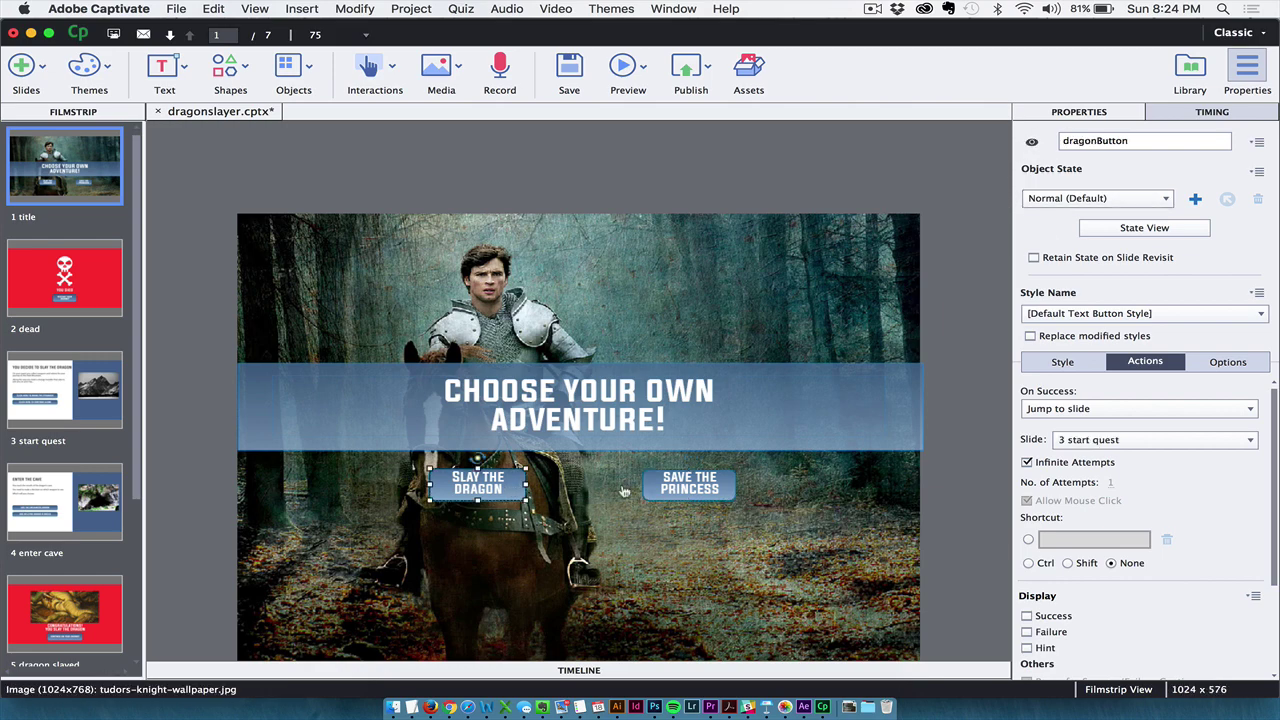
pyautogui.click(955, 447)
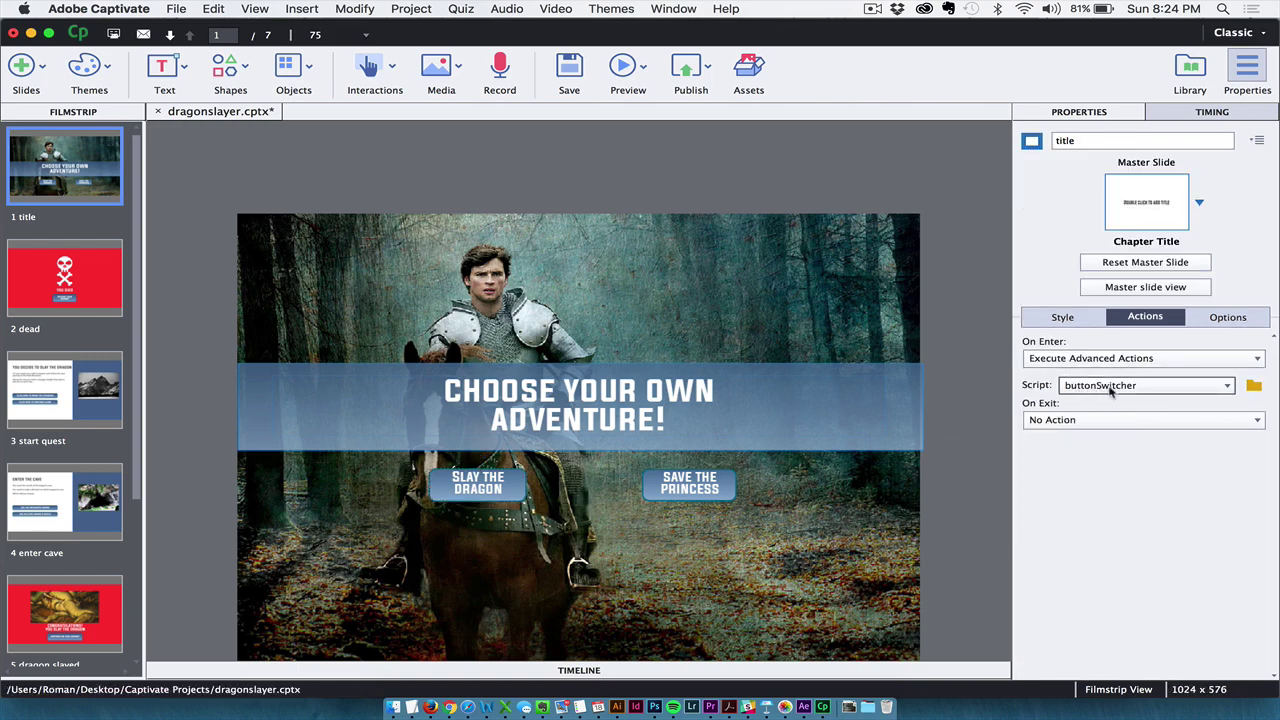
pyautogui.click(412, 8)
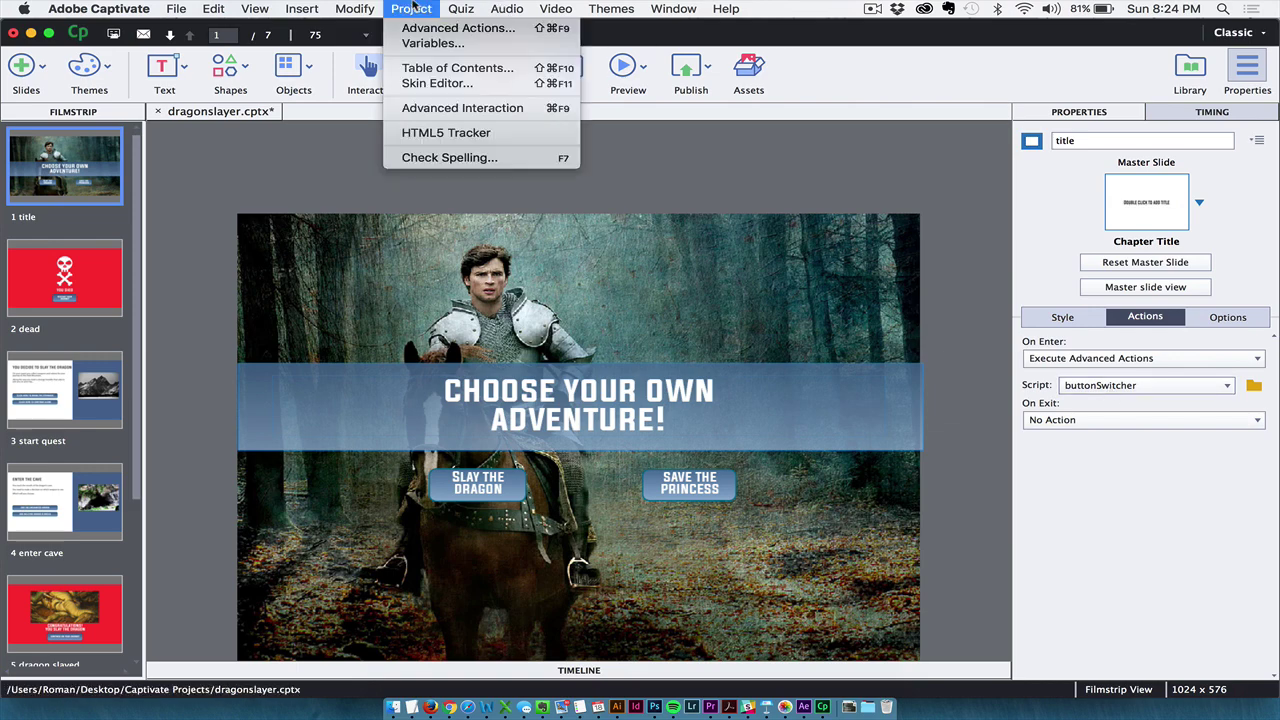
pyautogui.click(418, 28)
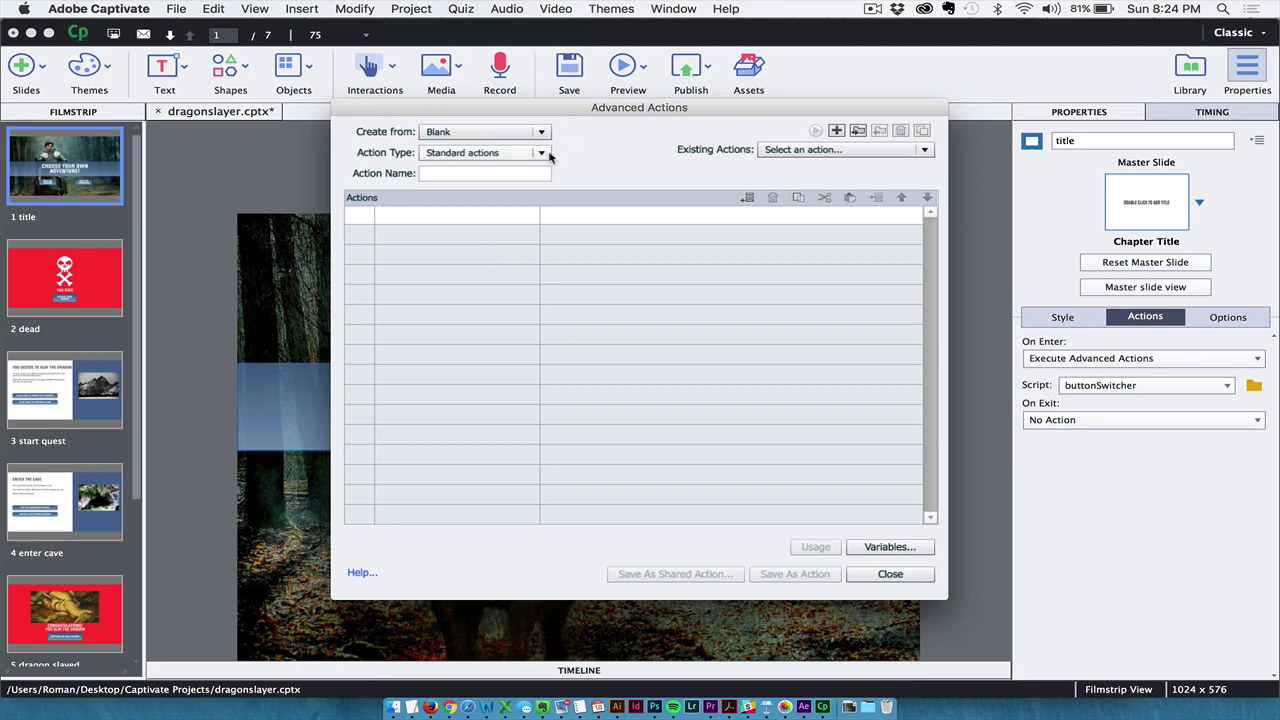
pyautogui.click(542, 154)
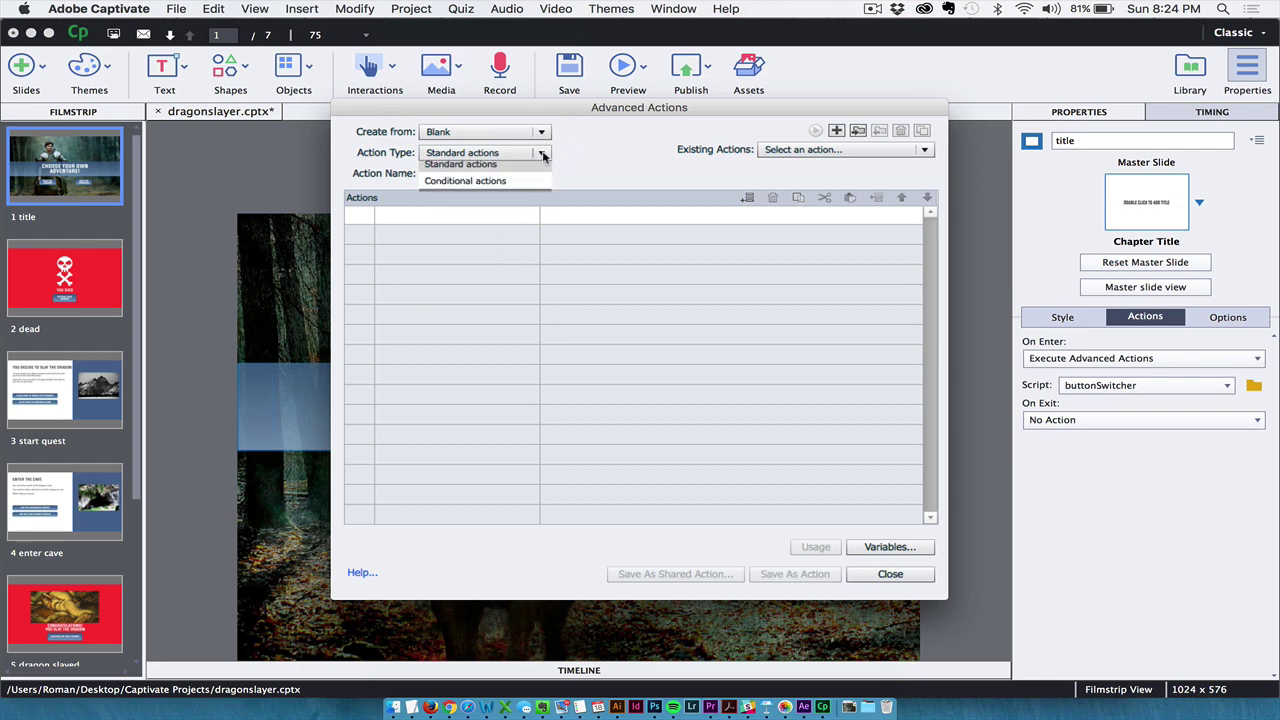
pyautogui.click(500, 182)
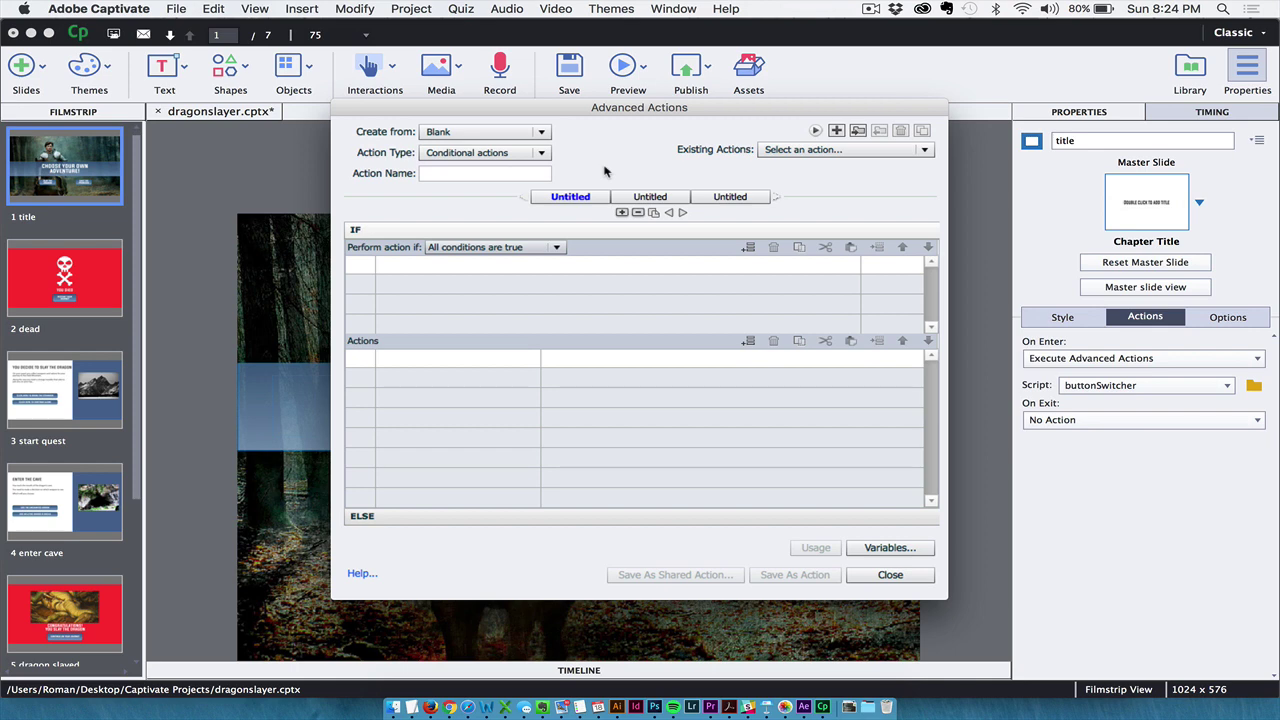
pyautogui.click(805, 149)
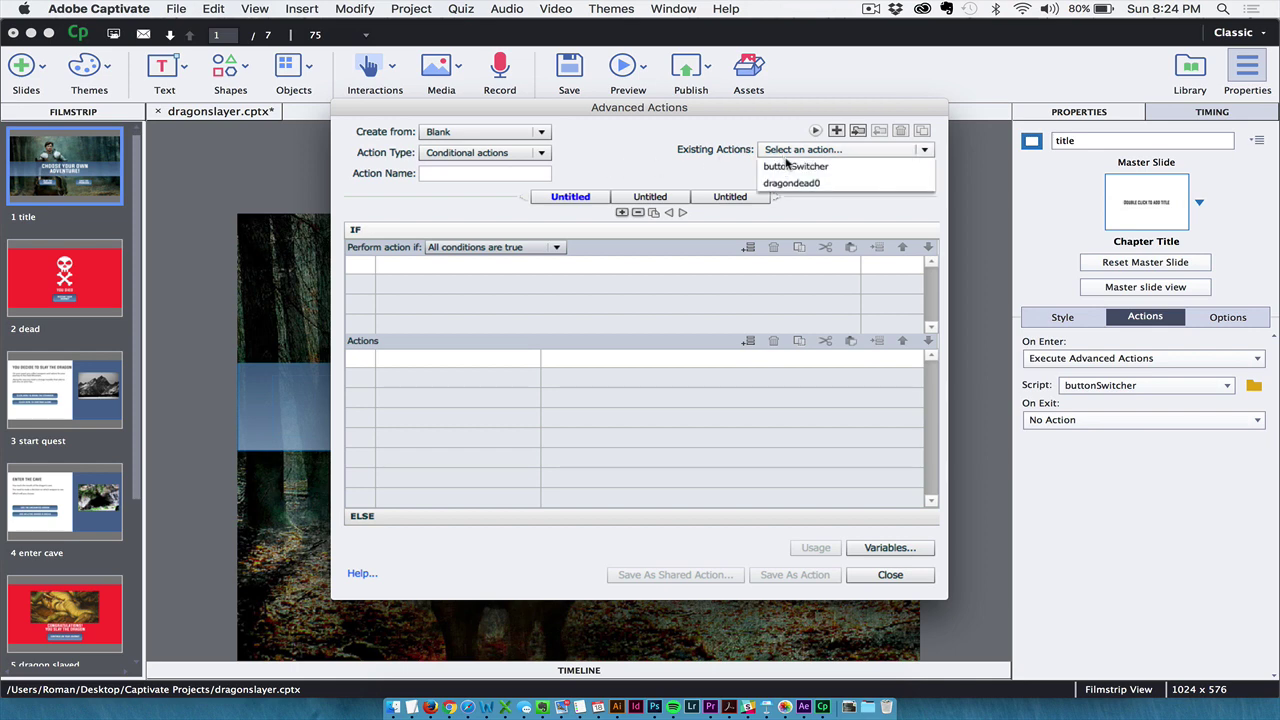
pyautogui.click(797, 168)
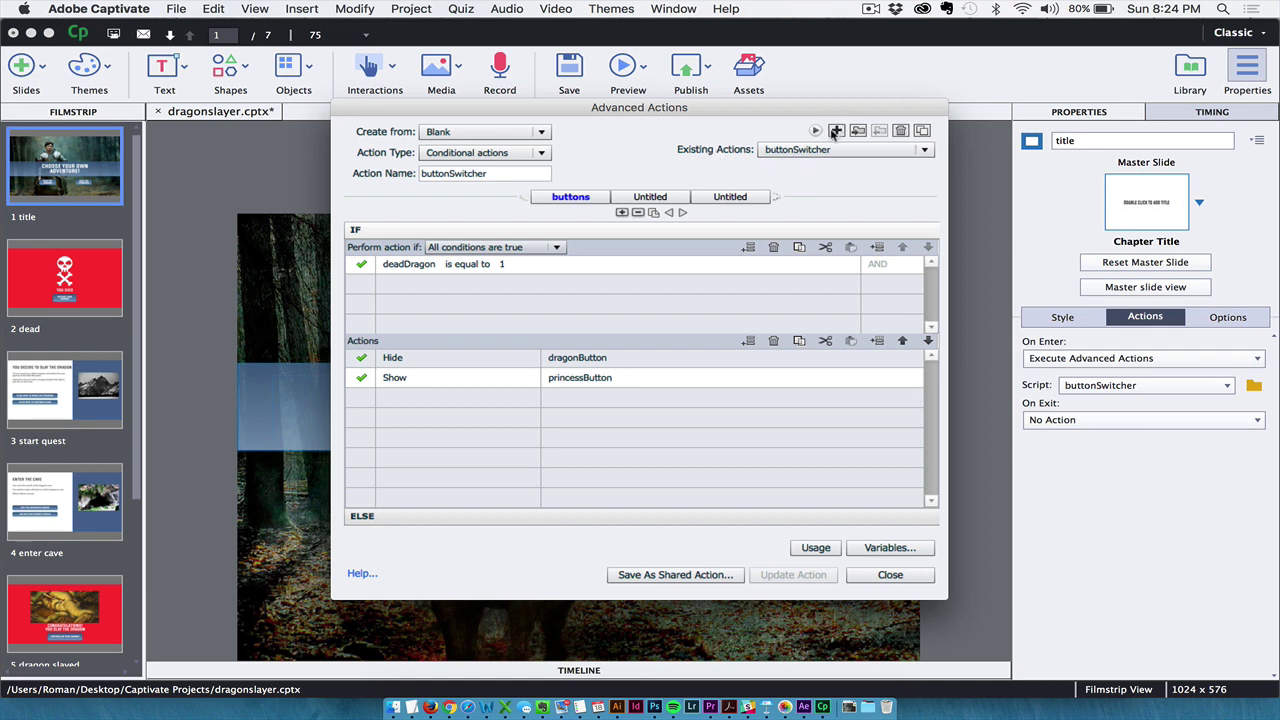
pyautogui.click(452, 266)
pyautogui.moveTo(575, 112); pyautogui.dragTo(813, 142)
pyautogui.click(478, 485)
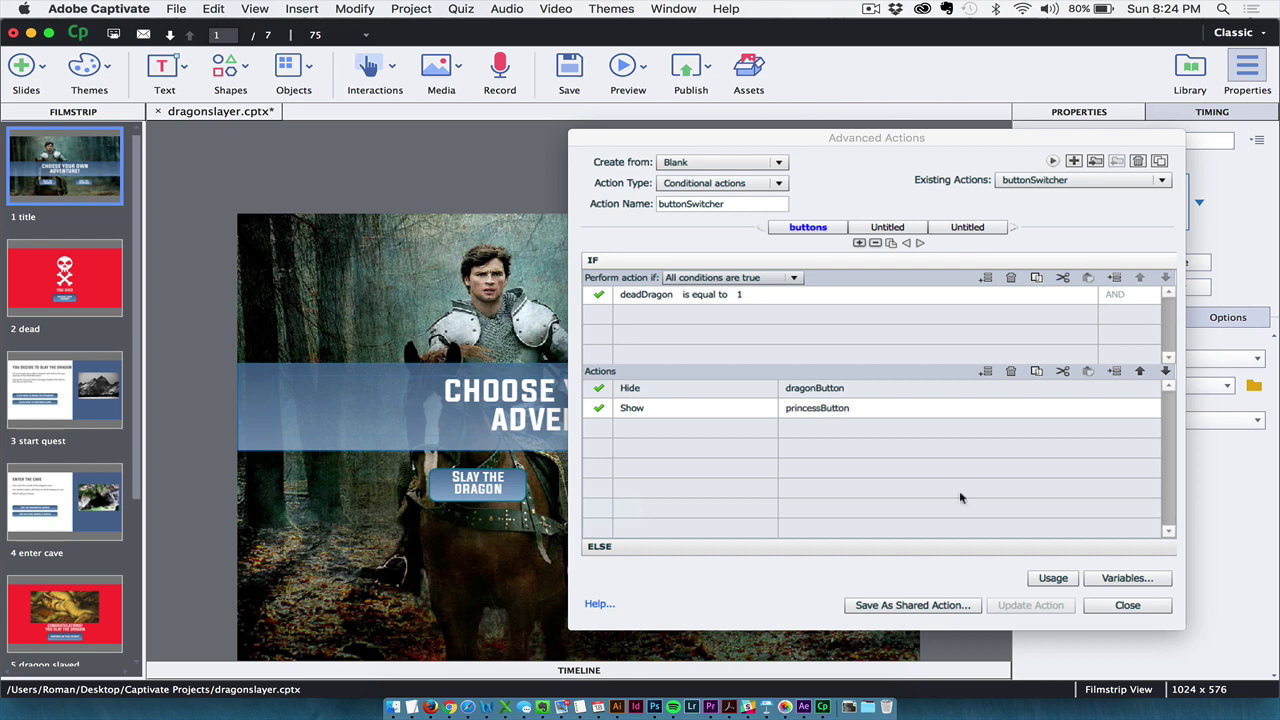
pyautogui.click(1114, 609)
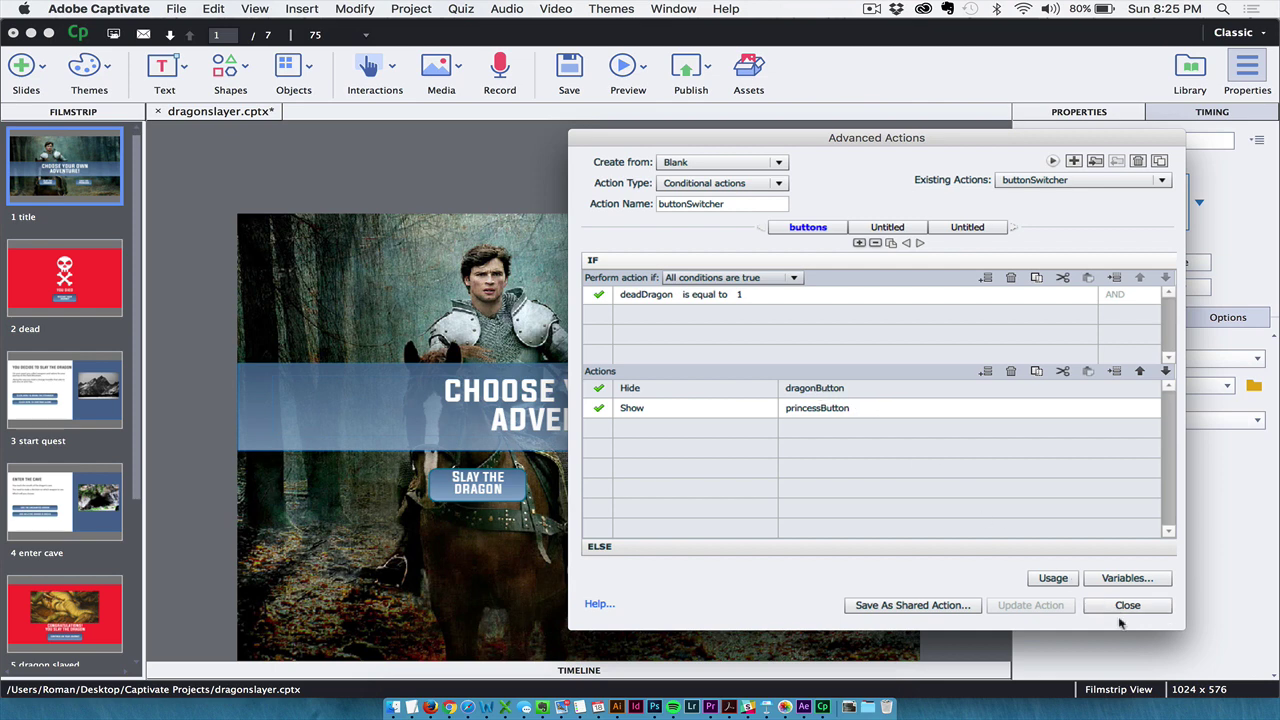
pyautogui.click(1128, 606)
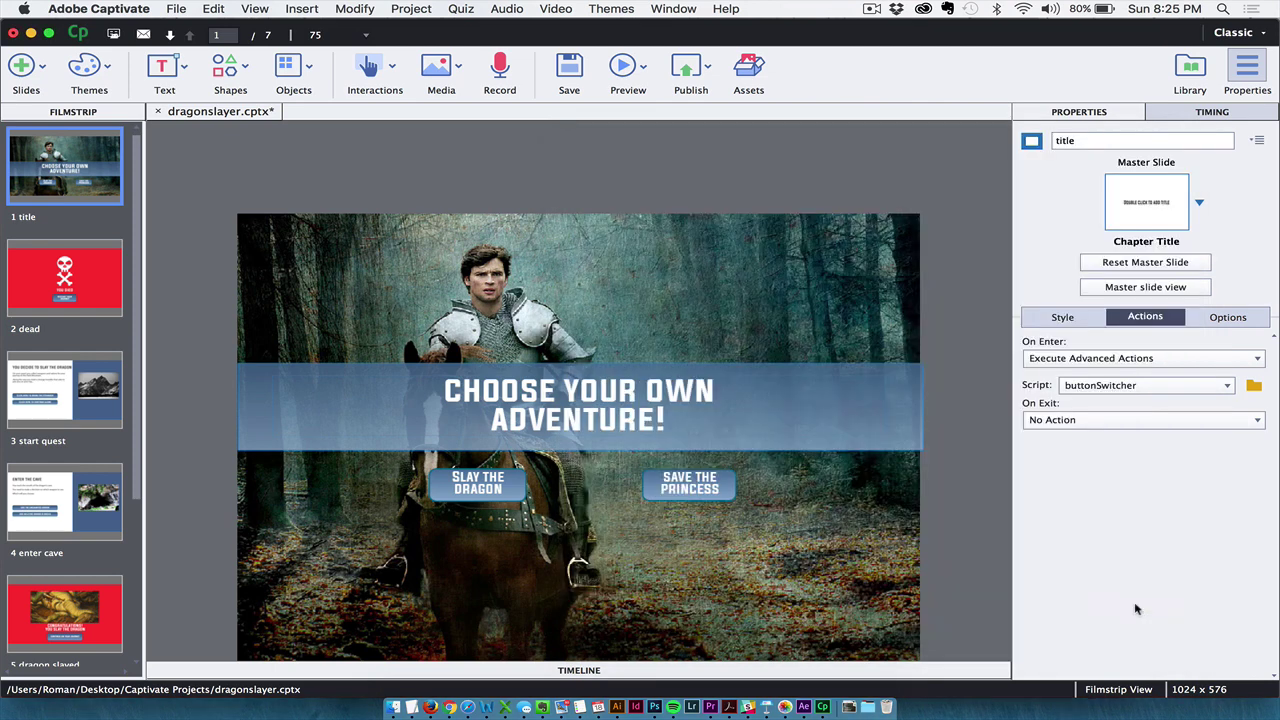
pyautogui.click(706, 478)
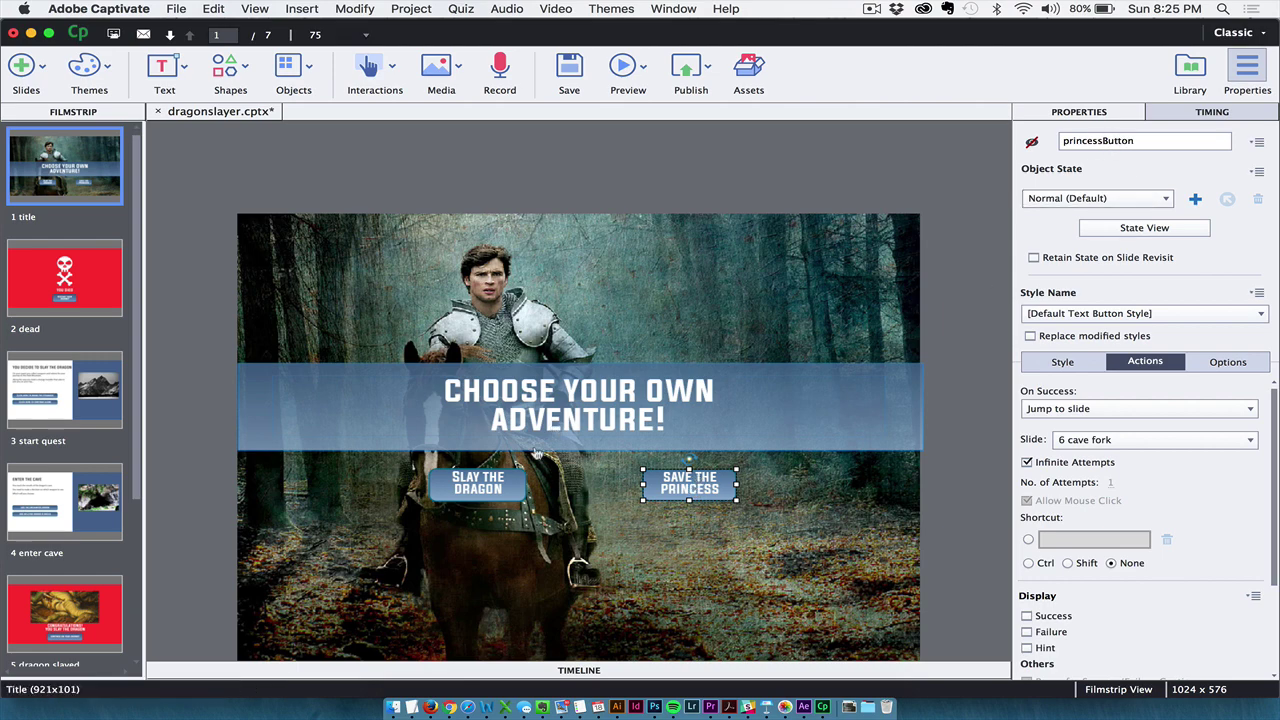
pyautogui.click(490, 492)
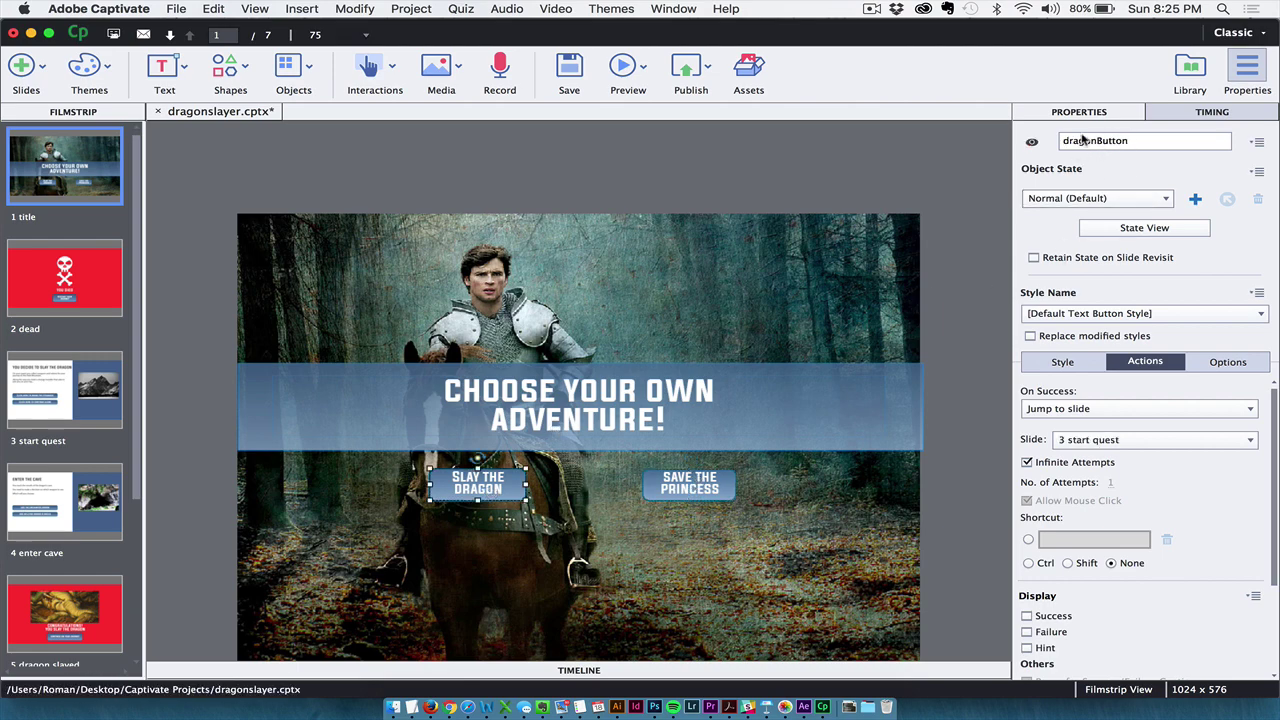
pyautogui.click(392, 80)
pyautogui.click(395, 115)
pyautogui.moveTo(612, 338); pyautogui.dragTo(614, 310)
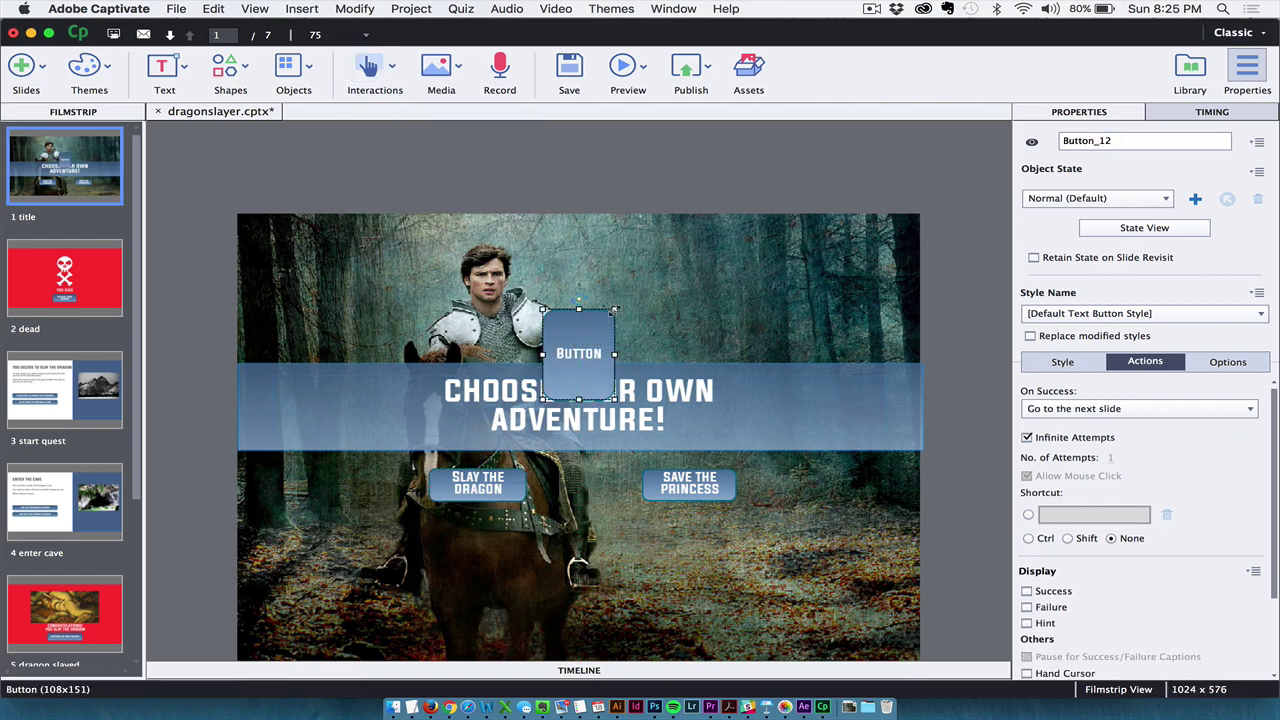
pyautogui.press('super+s')
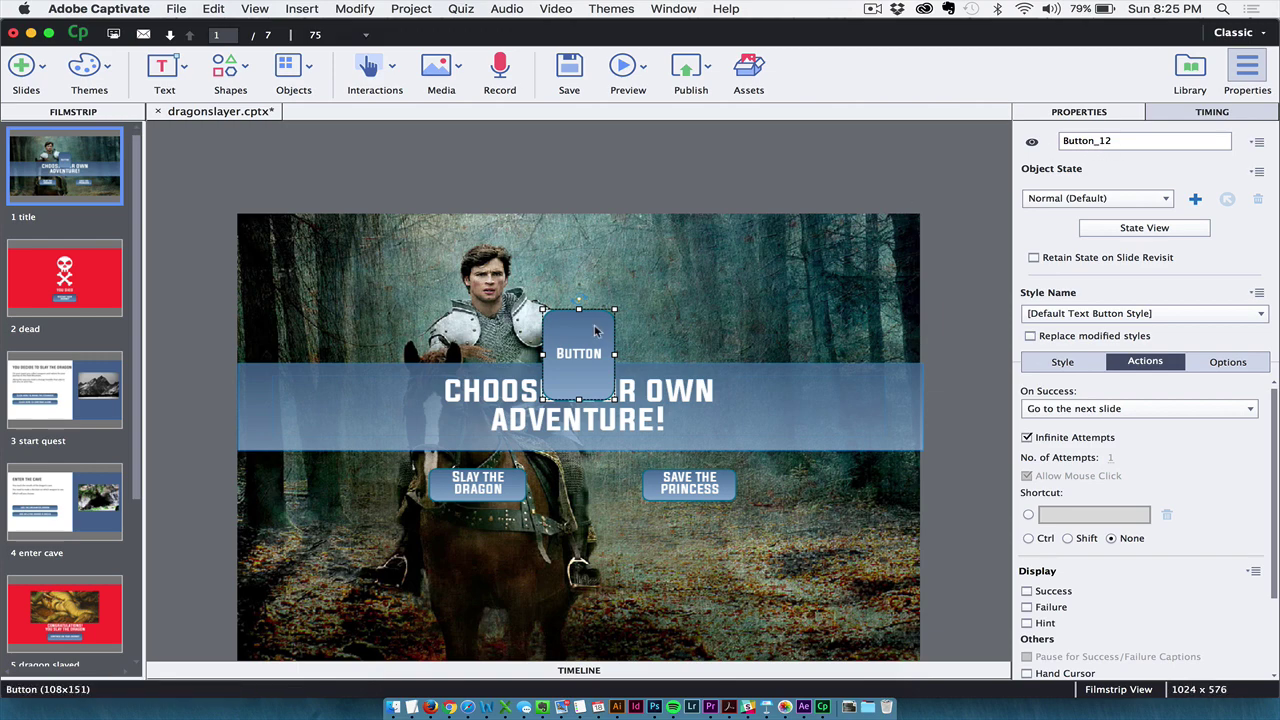
pyautogui.press('Delete')
pyautogui.click(424, 8)
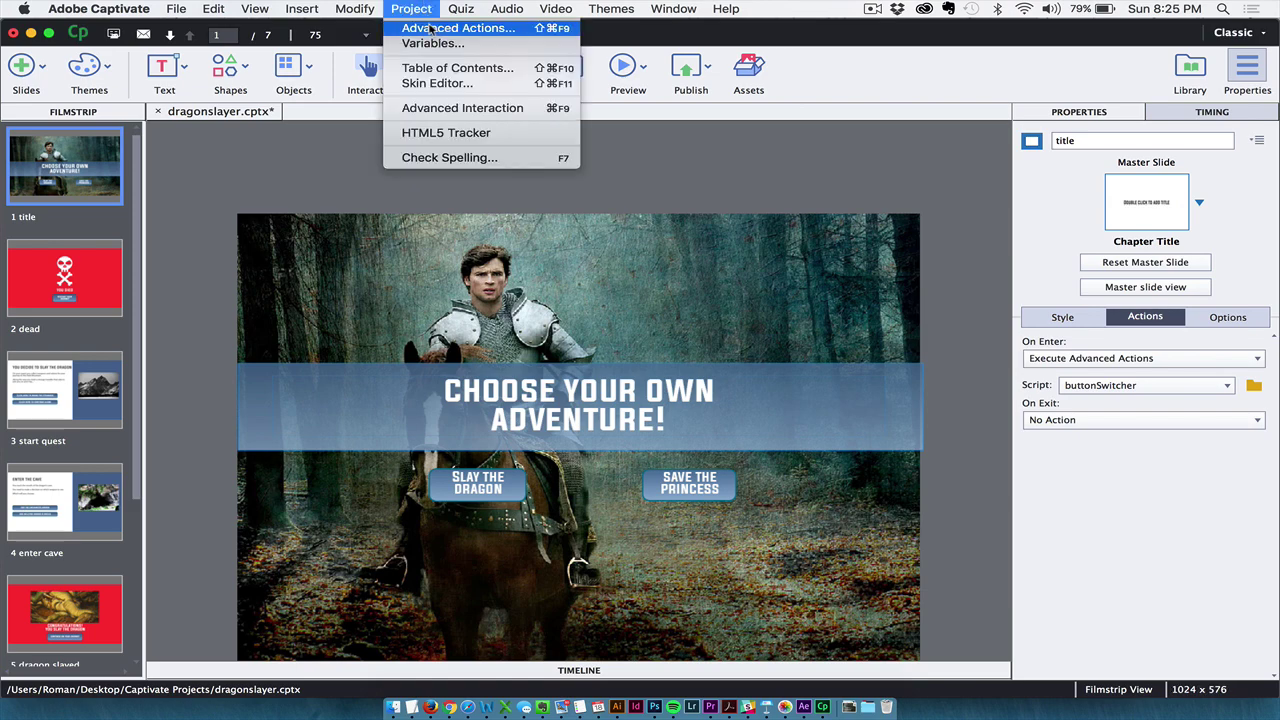
pyautogui.click(430, 29)
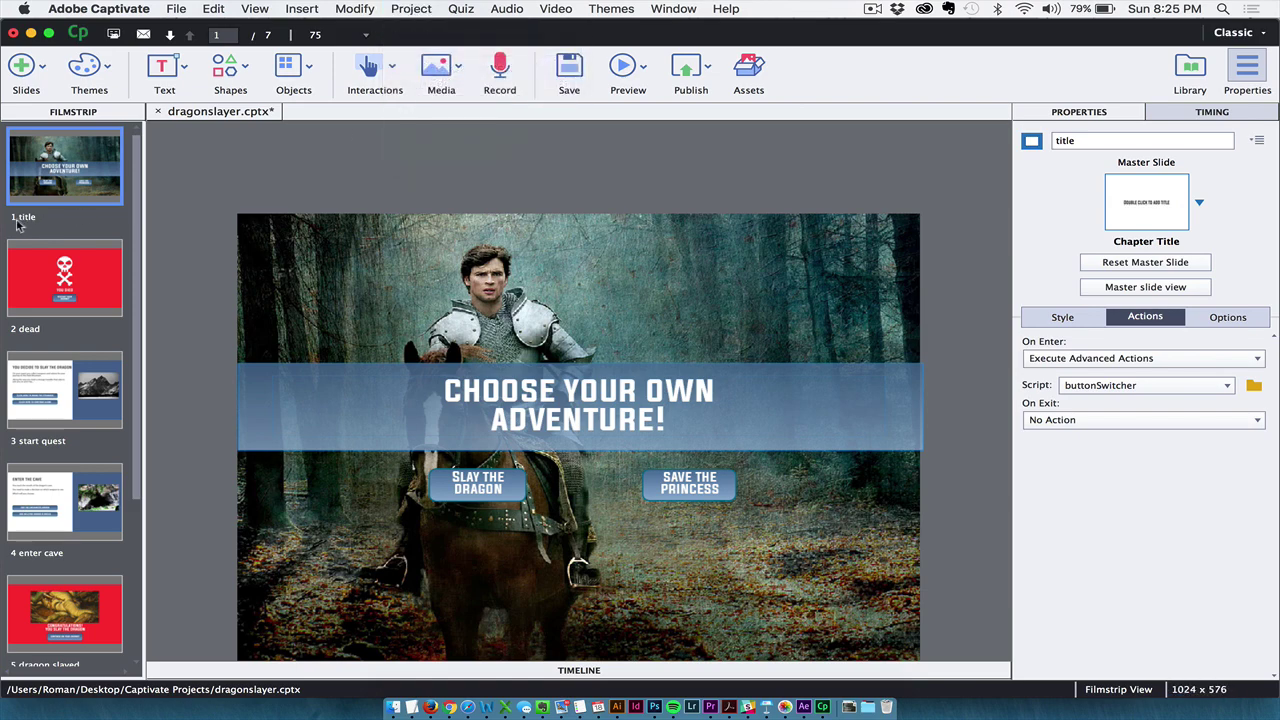